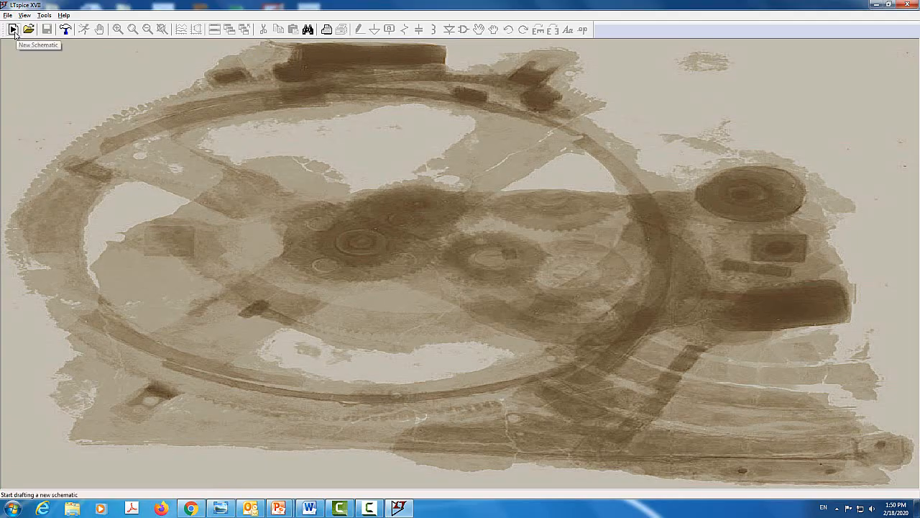
Create a new schematic and turn on the display of text anchor marks, keeping the grid shown
left_click(13, 30)
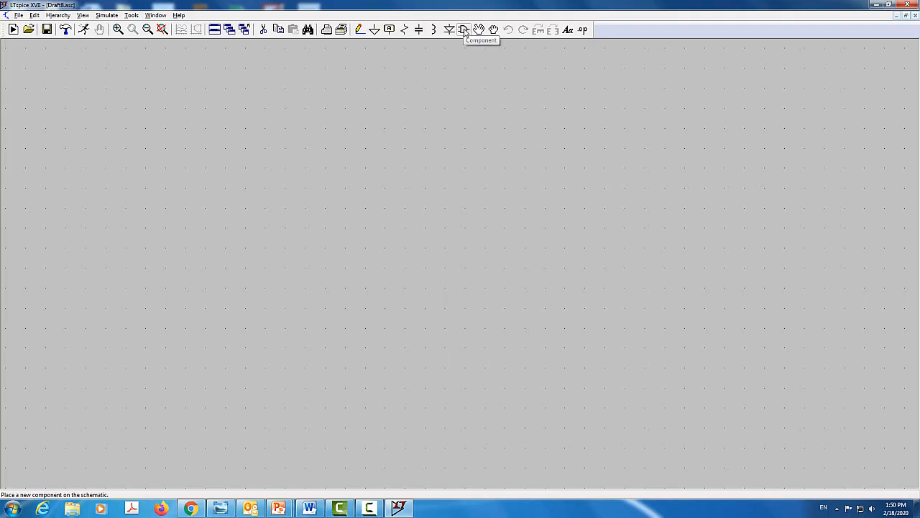
left_click(84, 17)
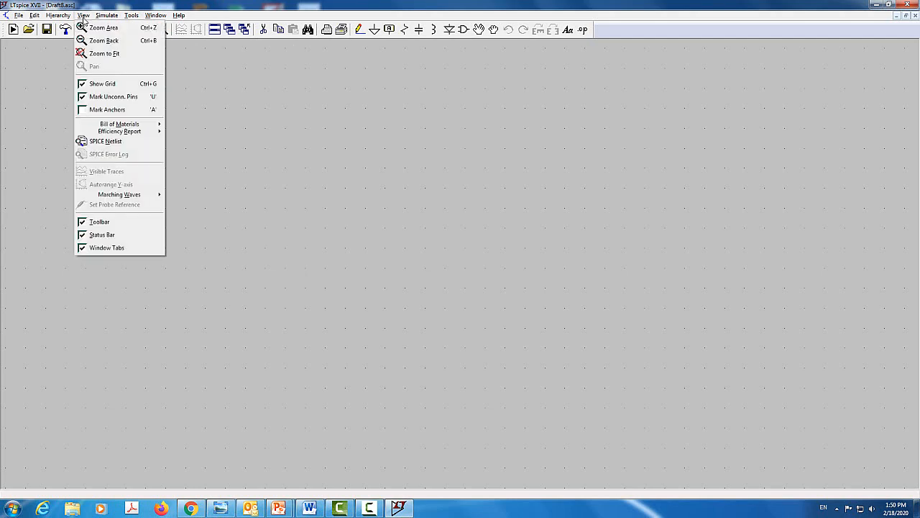
left_click(84, 112)
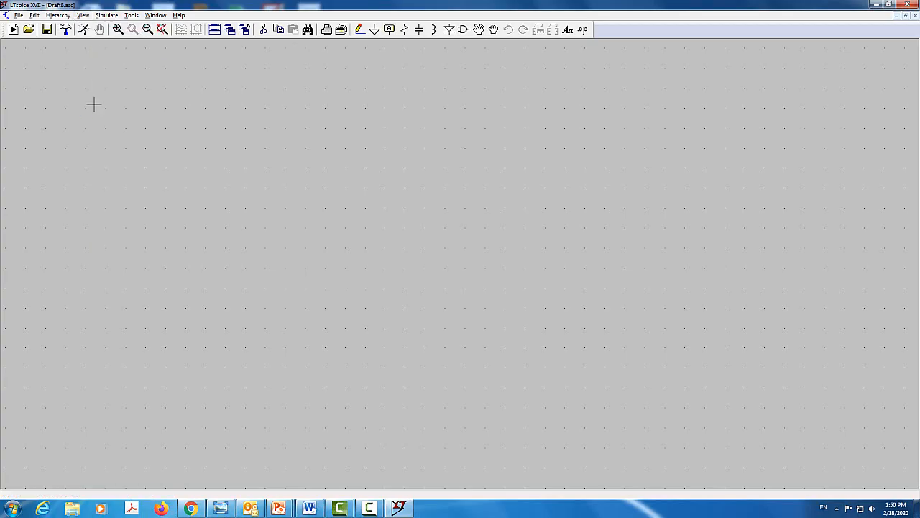
left_click(82, 15)
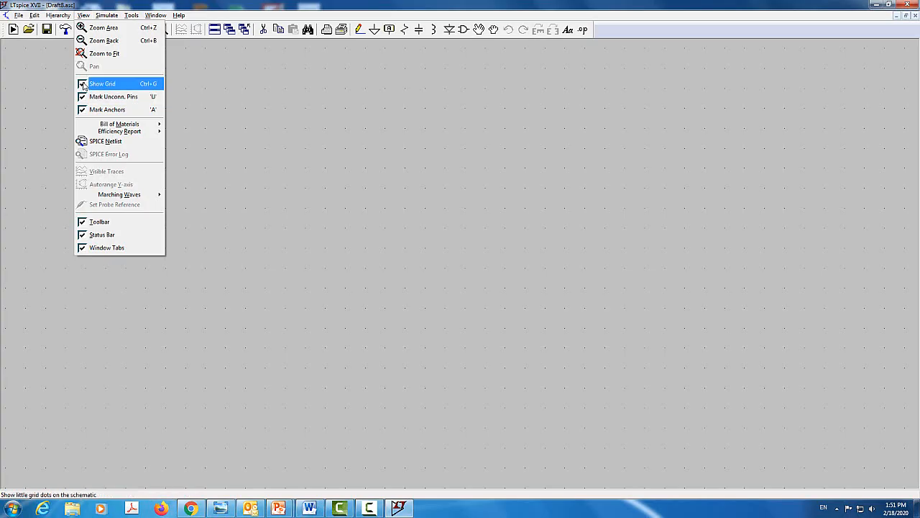
left_click(398, 187)
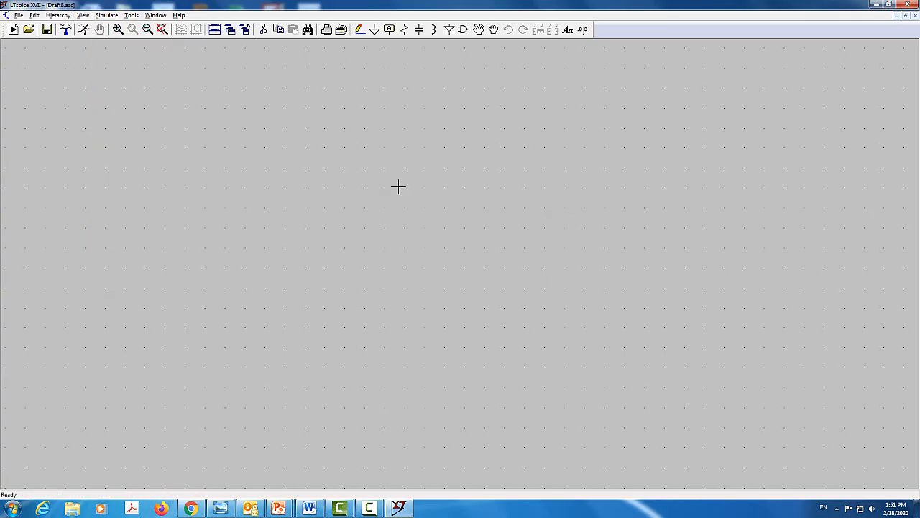
Place one voltage source component near the middle of the schematic and end placement
left_click(147, 29)
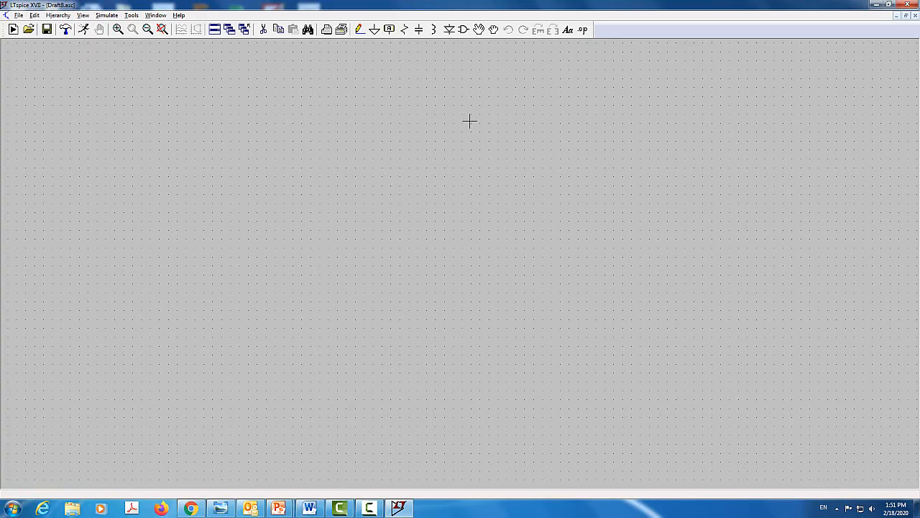
left_click(464, 29)
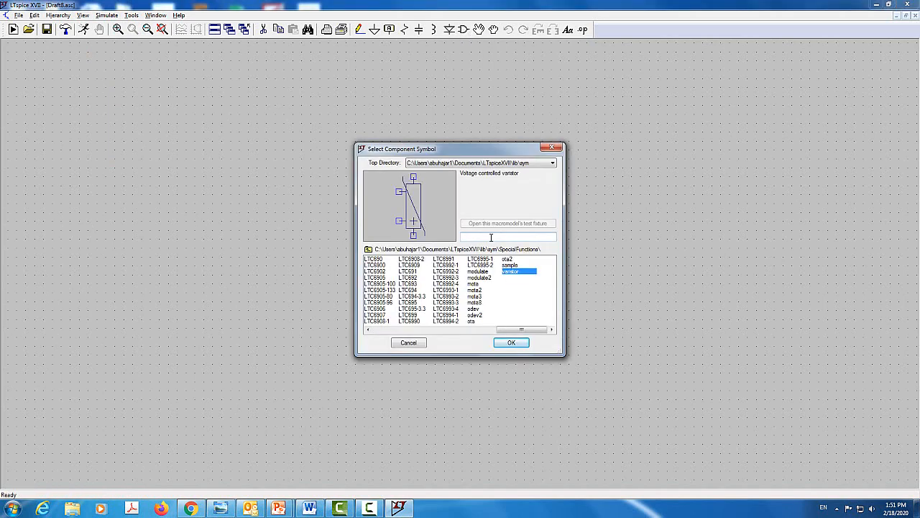
type("voltage")
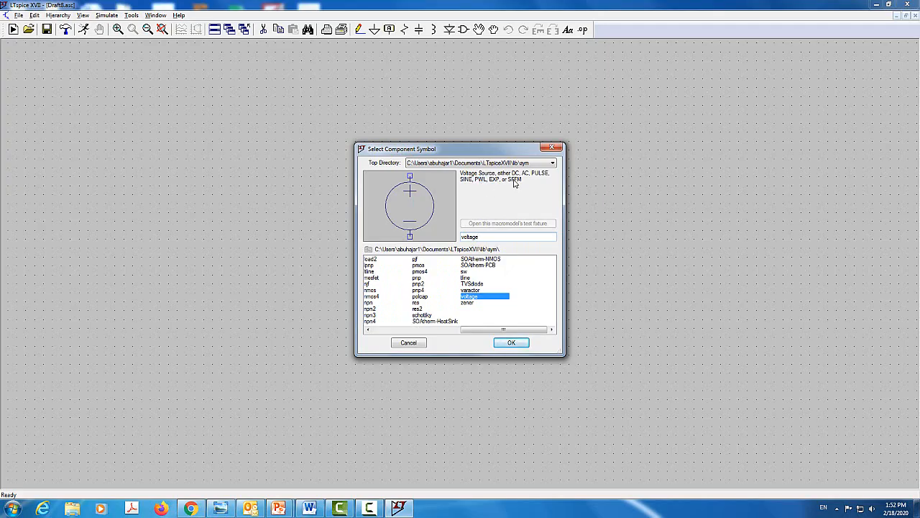
double_click(487, 300)
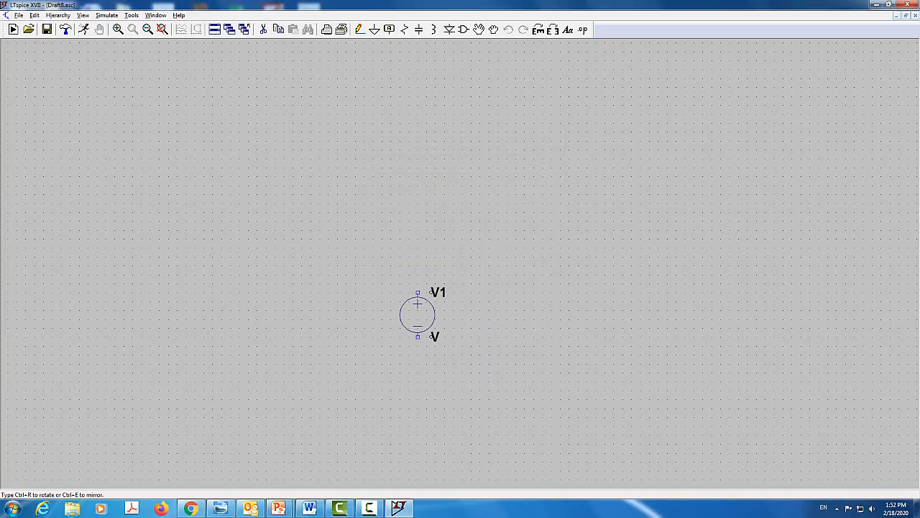
left_click(391, 279)
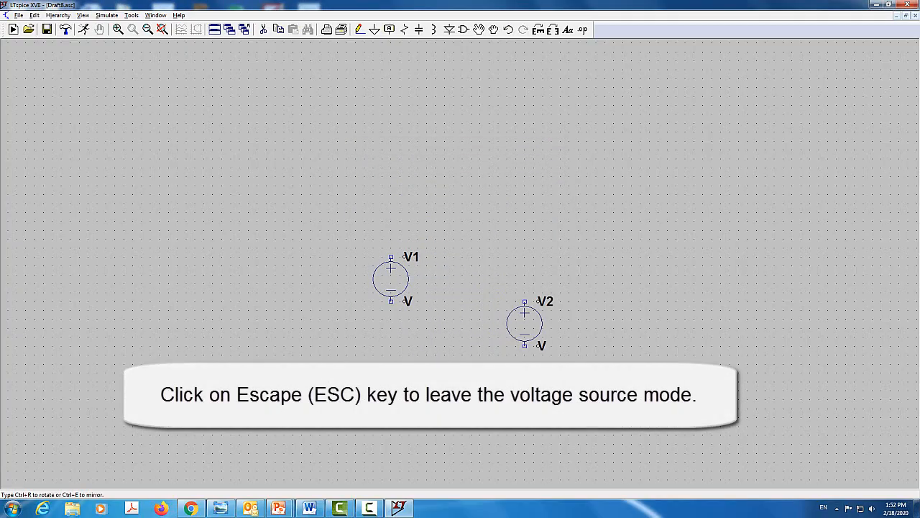
key("Escape")
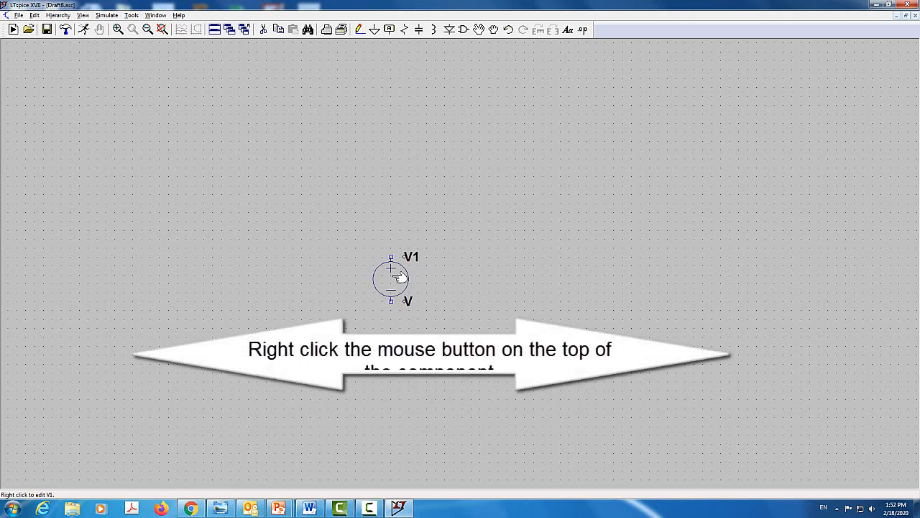
Set the DC value of voltage source V1 to 10 V
right_click(398, 279)
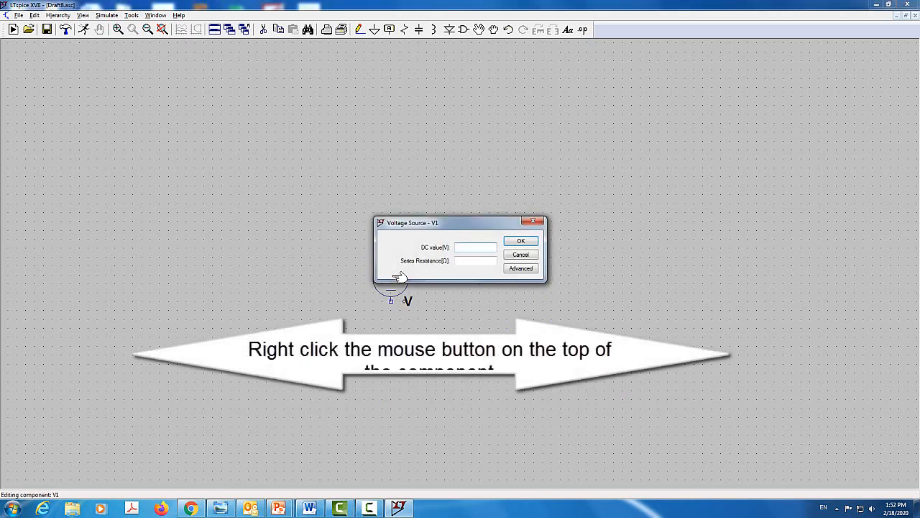
left_click(466, 247)
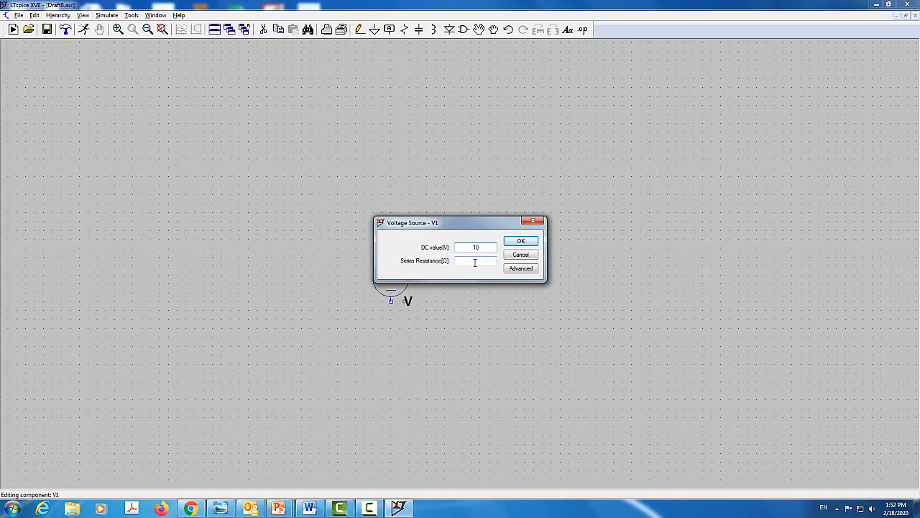
left_click(521, 245)
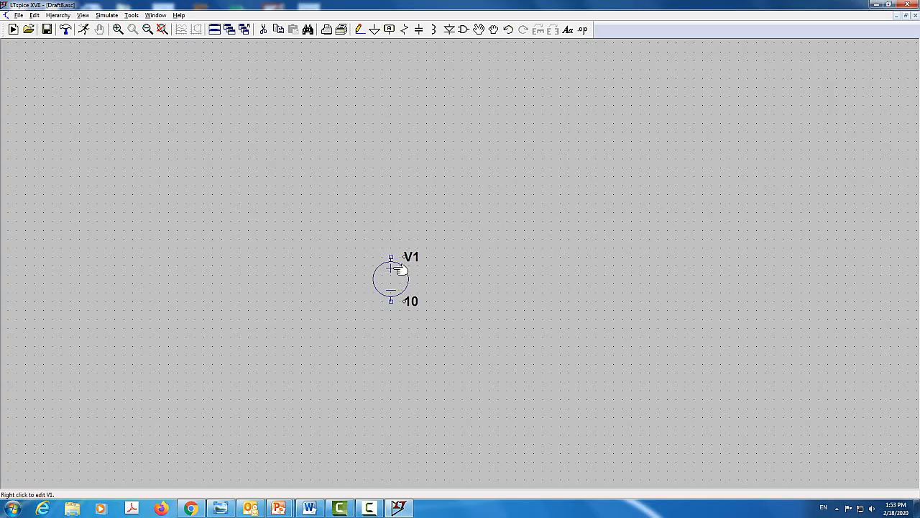
left_click(404, 30)
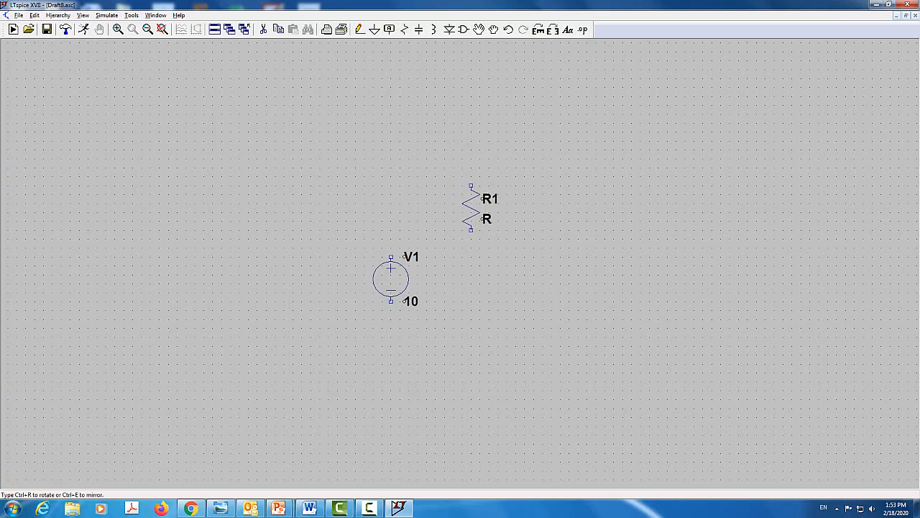
left_click(471, 209)
key("Escape")
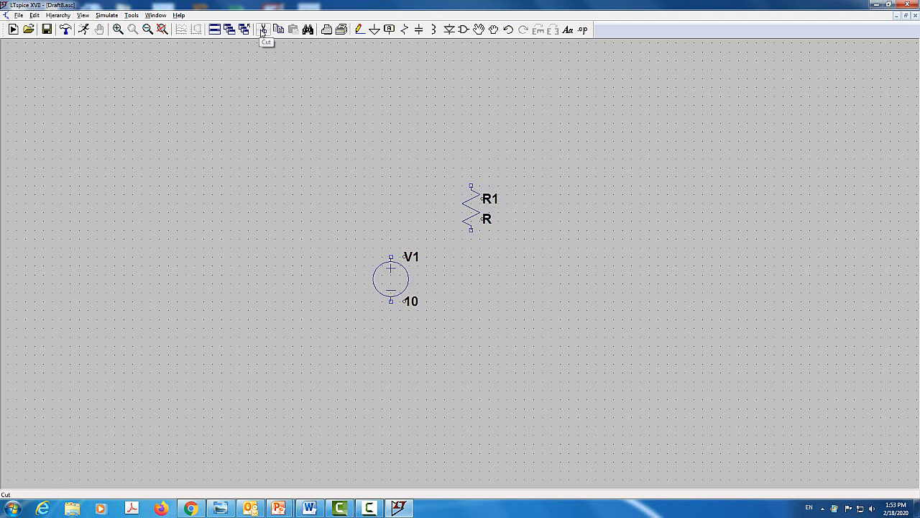
left_click(263, 32)
left_click(472, 202)
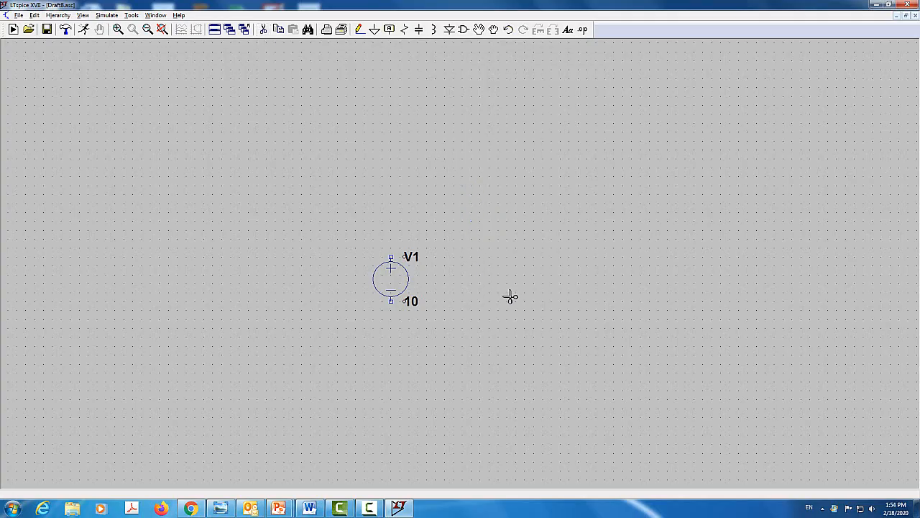
Place a resistor rotated to horizontal, above and just to the right of the voltage source
left_click(404, 29)
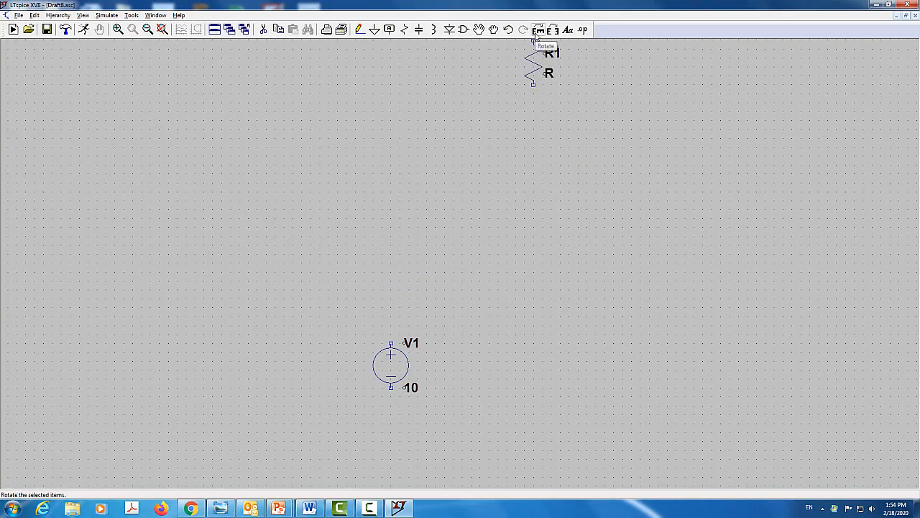
left_click(536, 34)
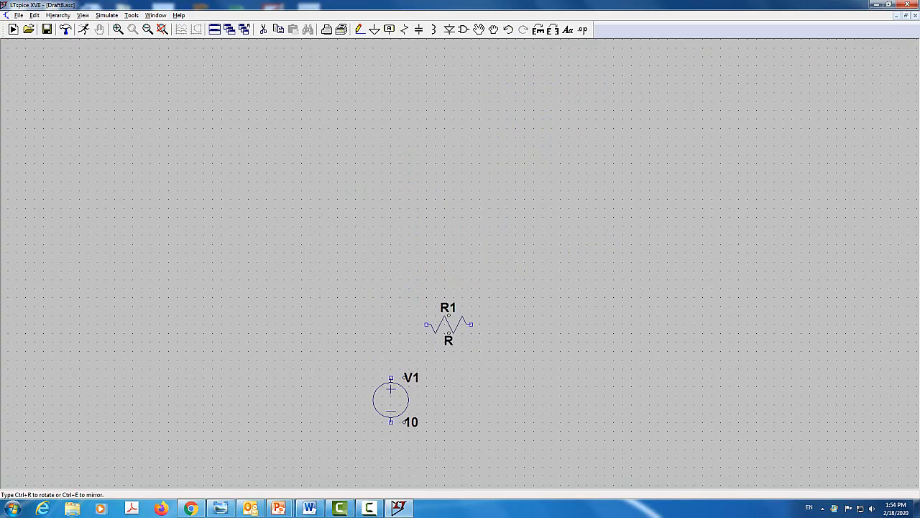
left_click(449, 324)
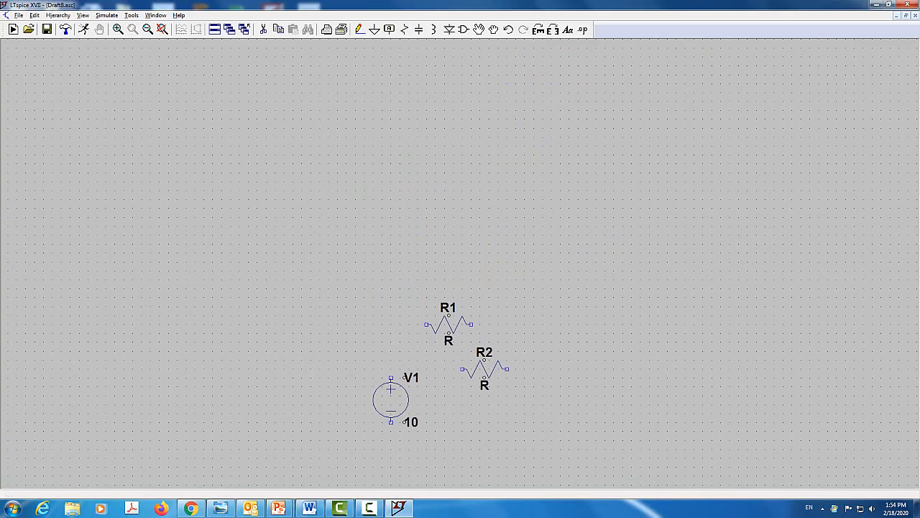
key("Escape")
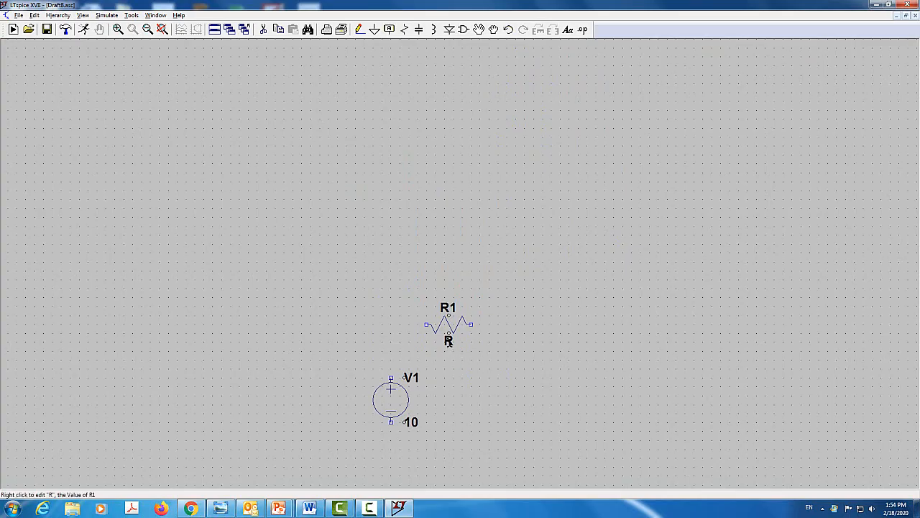
Set the resistance of R1 to 2k
right_click(455, 323)
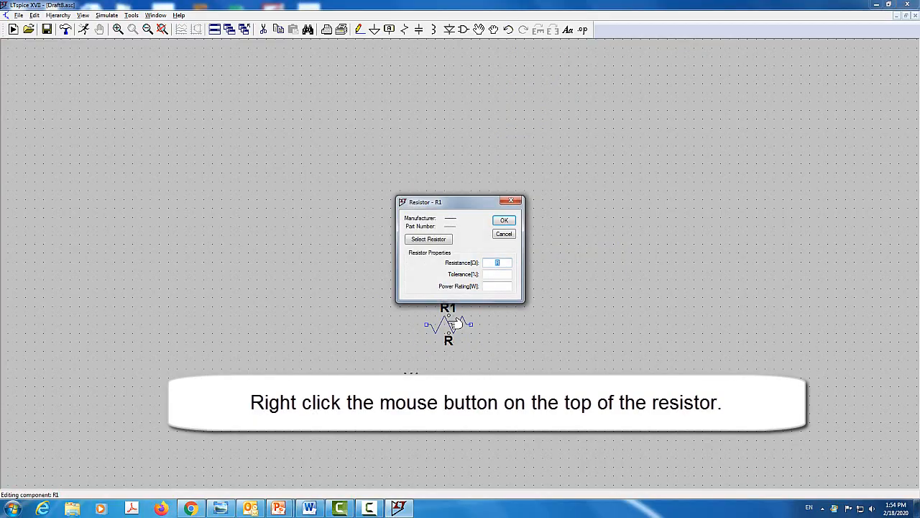
type("2k")
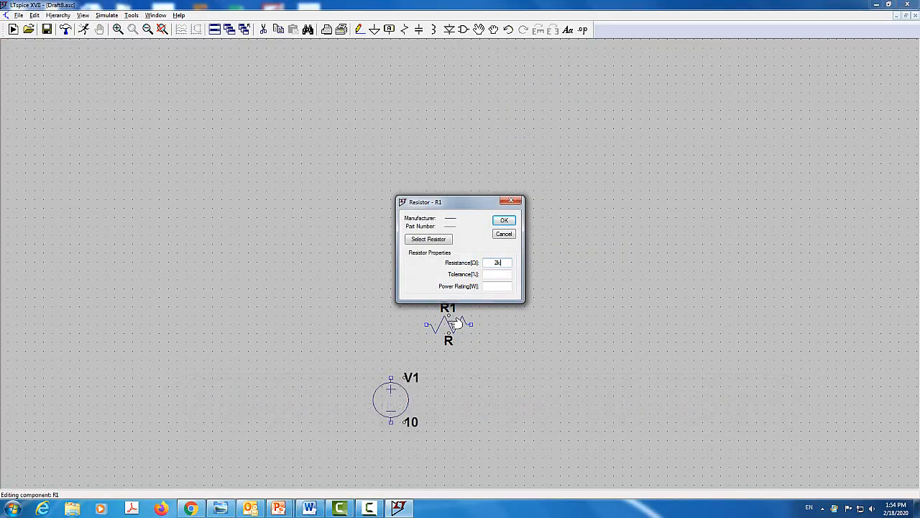
key("Return")
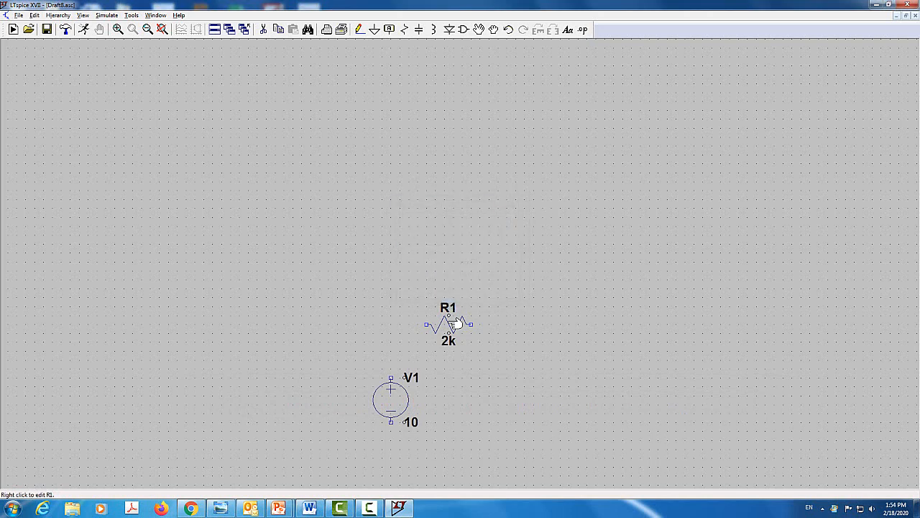
Wire the positive terminal of V1 to the left end of R1
left_click(359, 29)
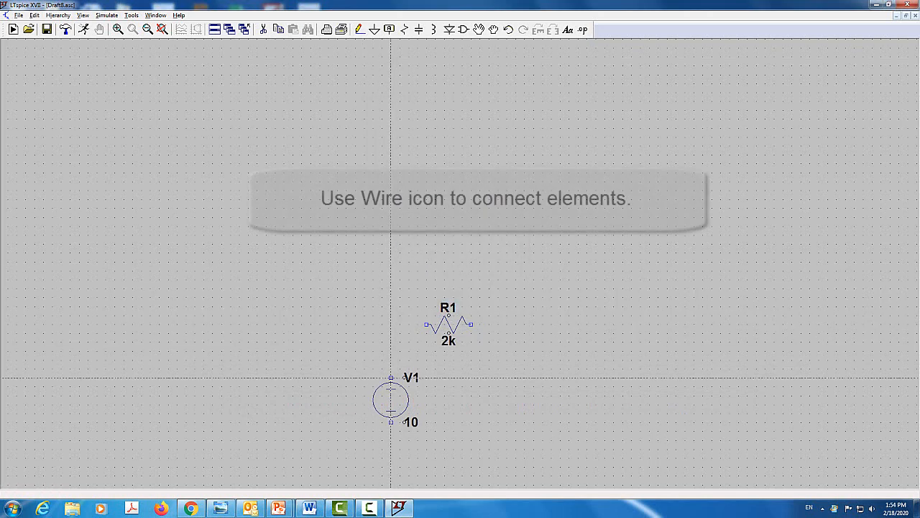
left_click(390, 378)
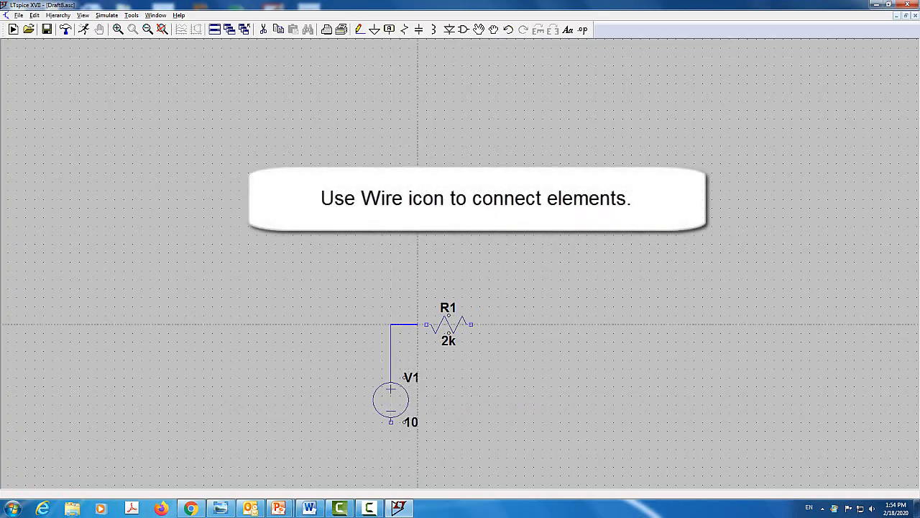
left_click(427, 324)
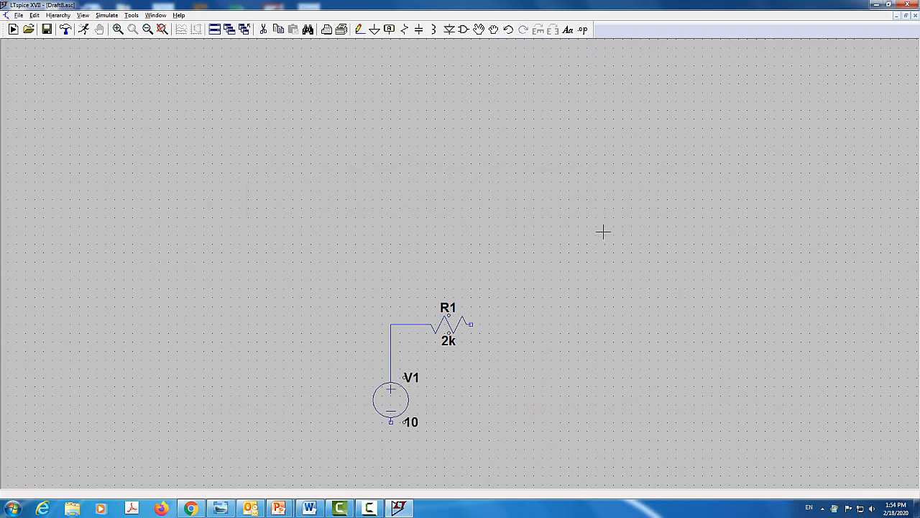
Place two vertical resistors side by side to the right of R1, and a horizontal resistor below and between them
left_click(407, 33)
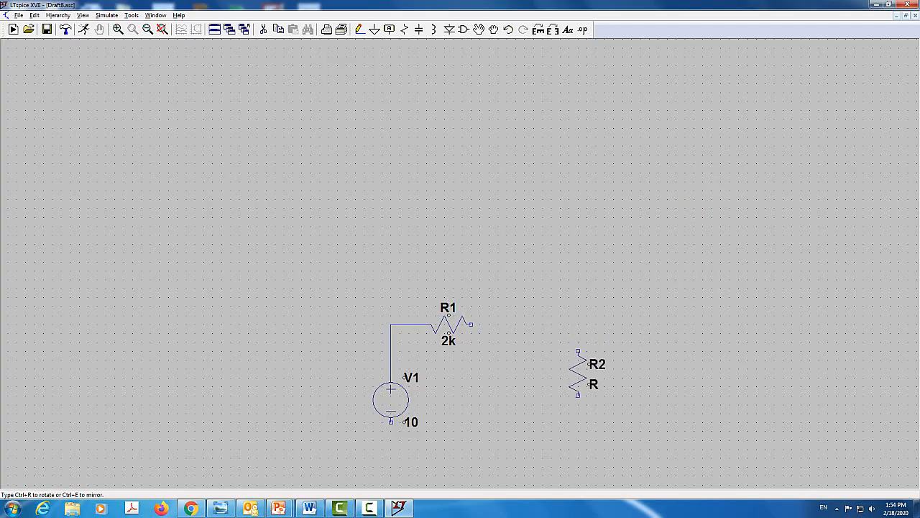
left_click(578, 381)
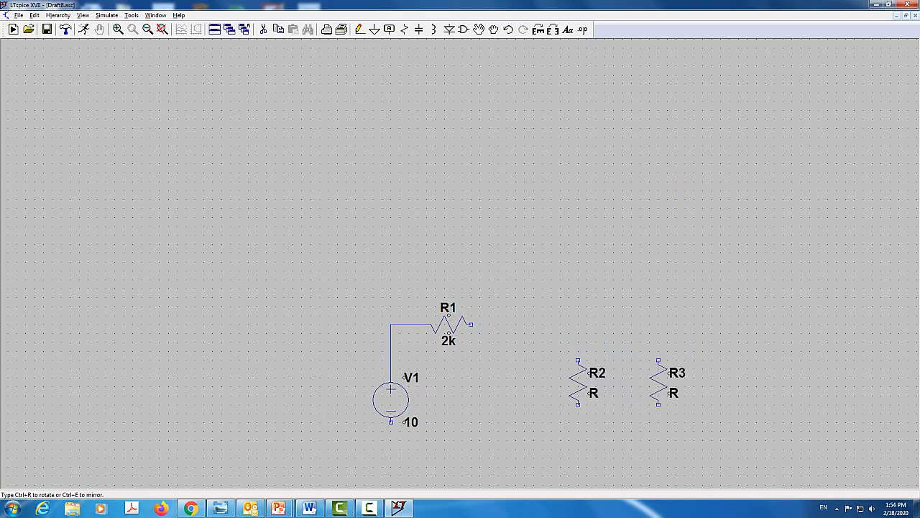
left_click(659, 381)
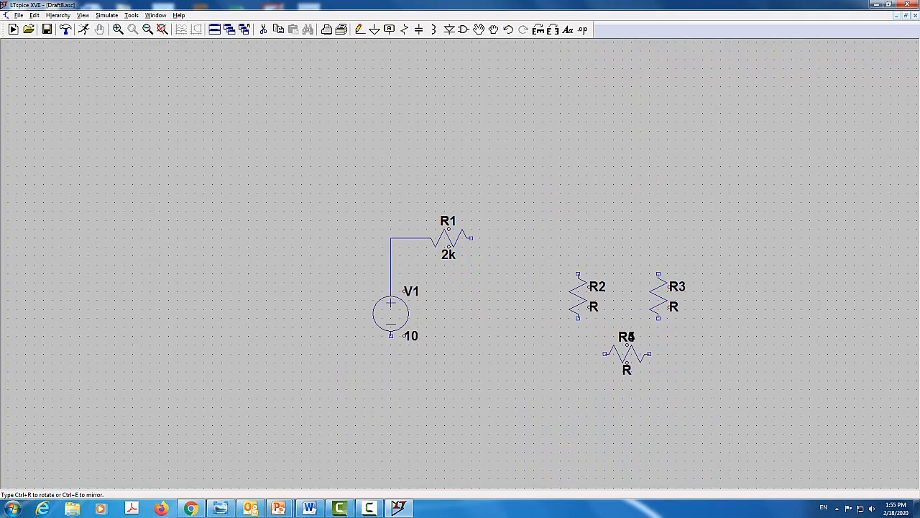
key("Escape")
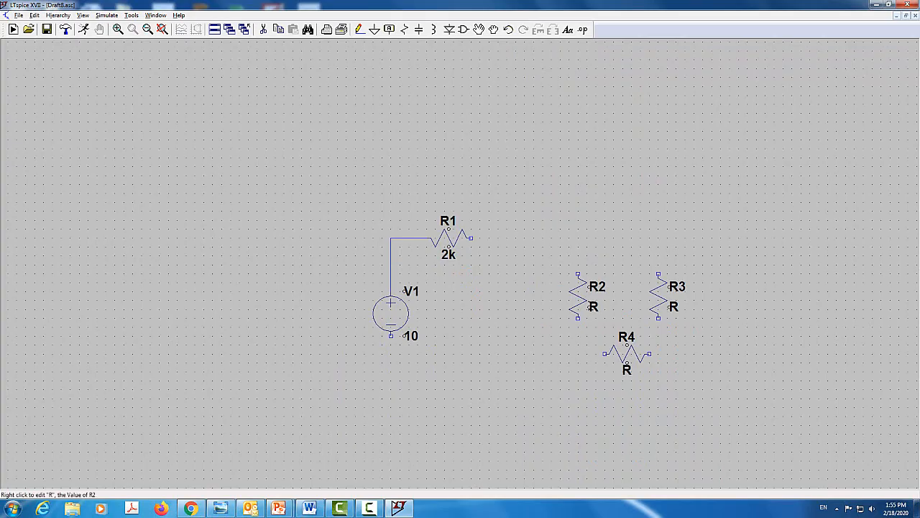
Set the resistance of R2 to 1k and of R3 to 4k
right_click(586, 299)
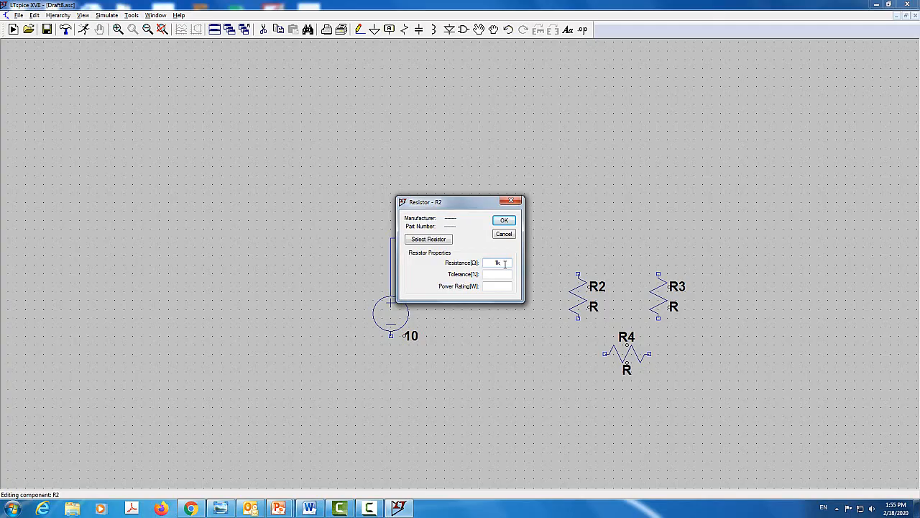
type("1k")
key("Return")
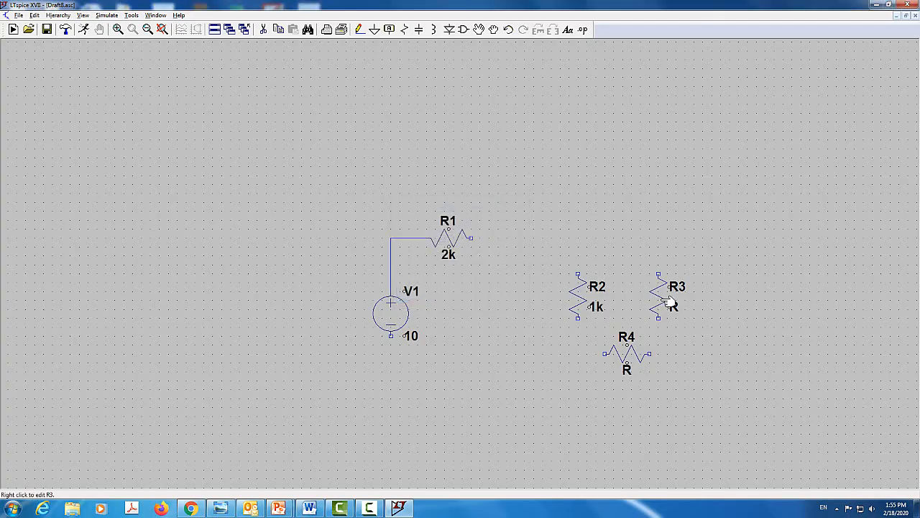
right_click(668, 302)
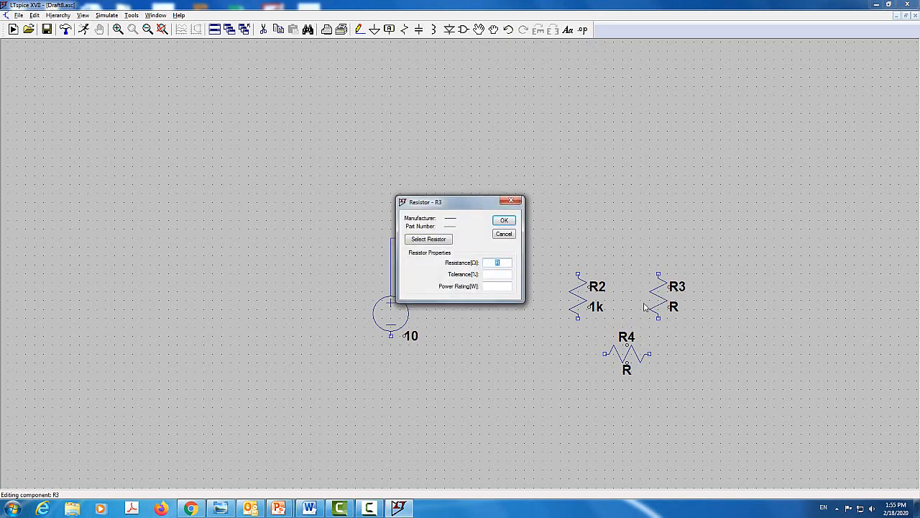
key("BackSpace")
key("Return")
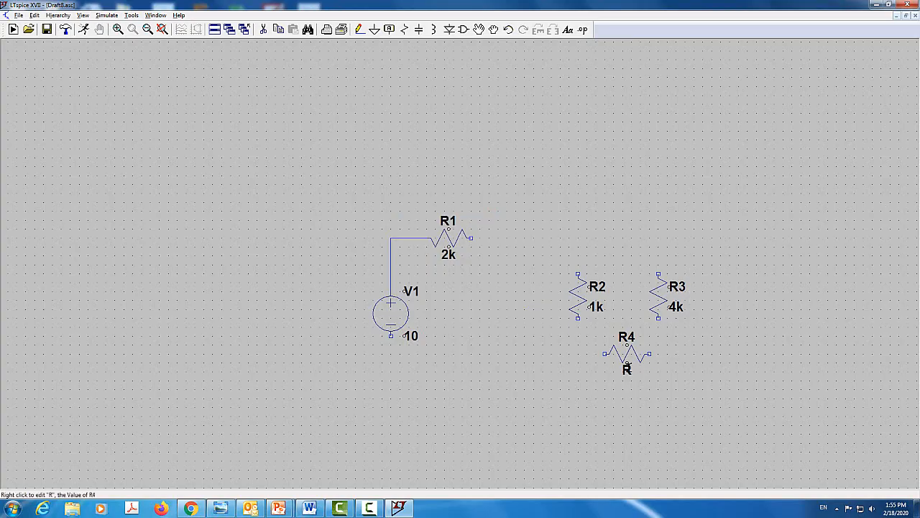
Set the resistance of R4 to 2k
right_click(637, 353)
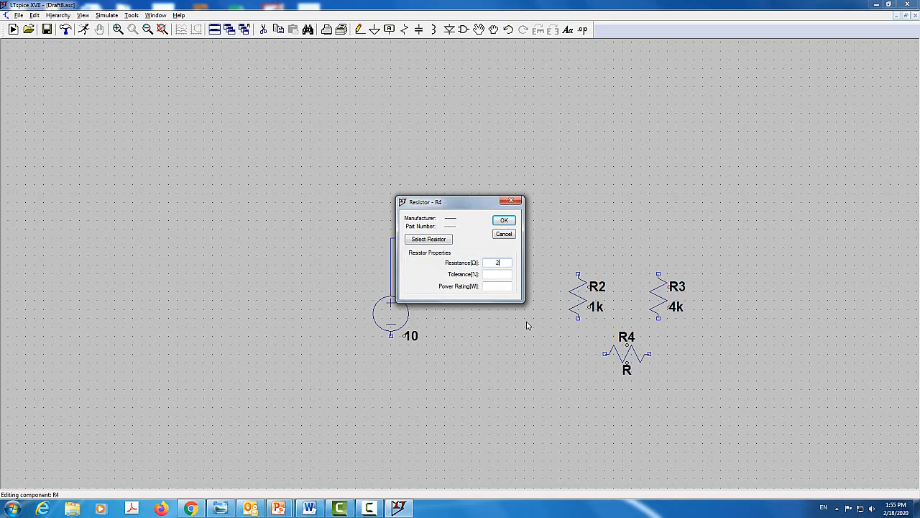
key("Return")
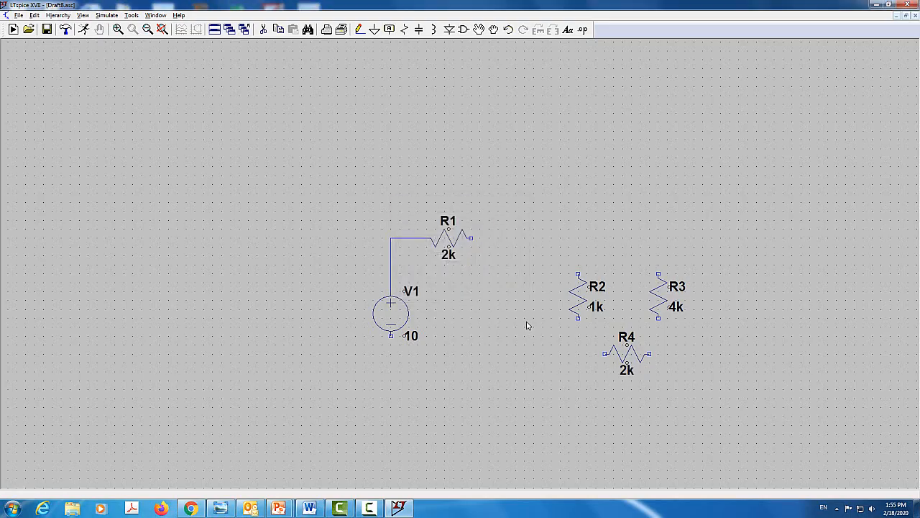
Wire the right end of R1 to the top of R3, and branch that wire down to the top of R2
left_click(360, 30)
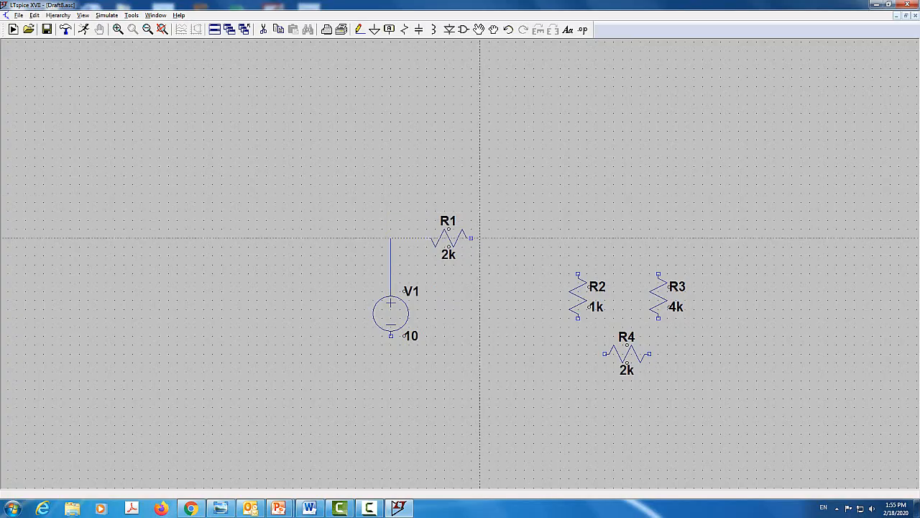
left_click(472, 238)
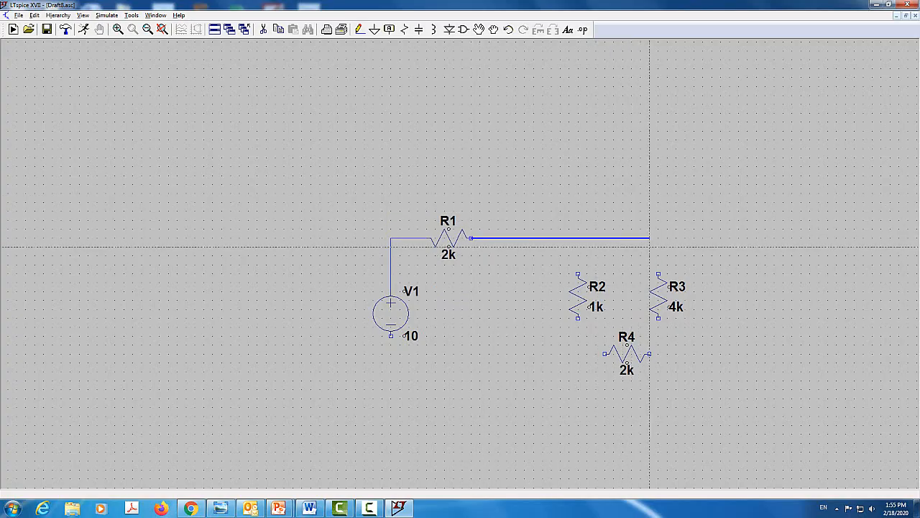
left_click(658, 274)
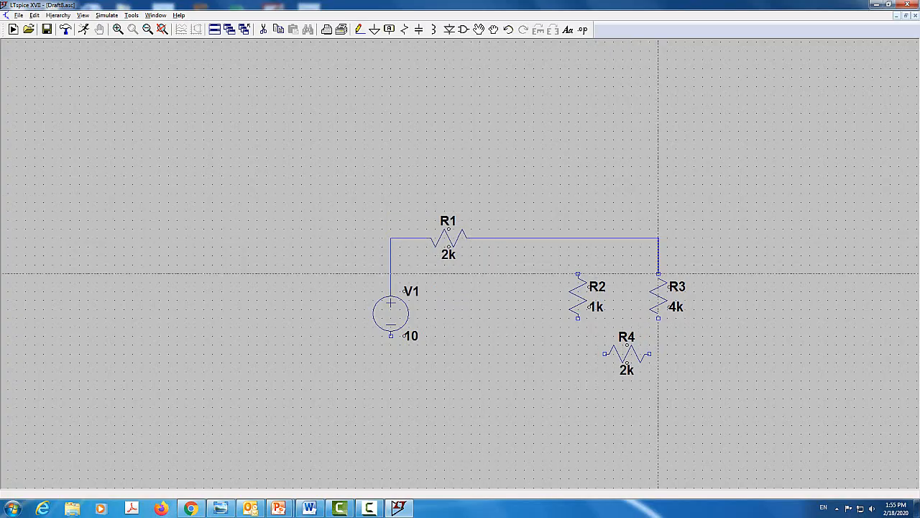
left_click(658, 274)
key("Escape")
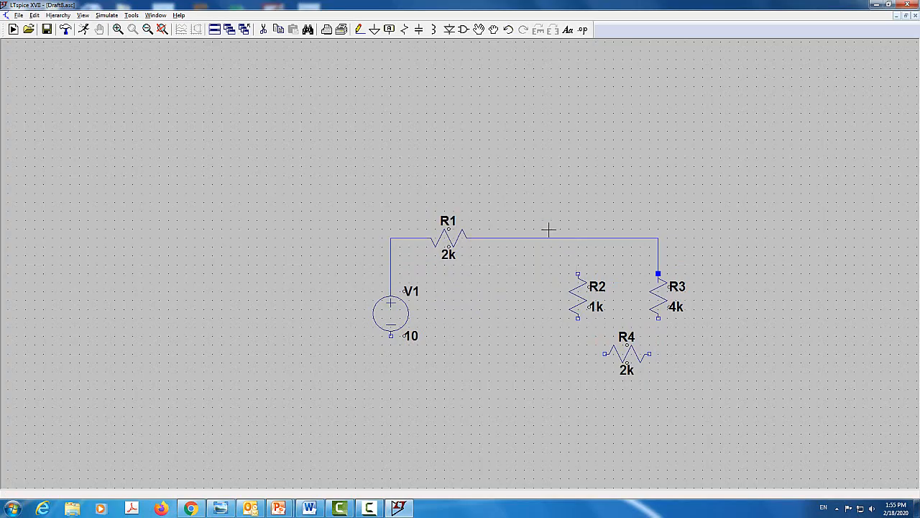
left_click(359, 29)
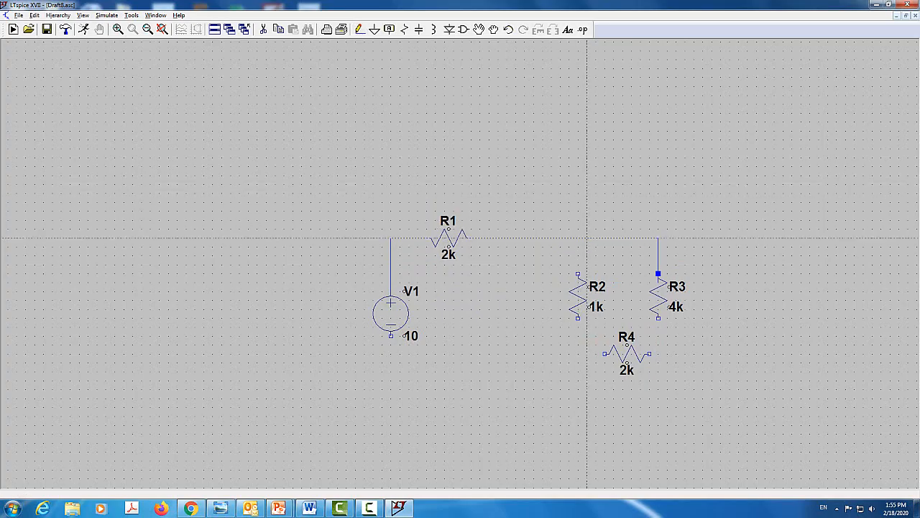
left_click(578, 238)
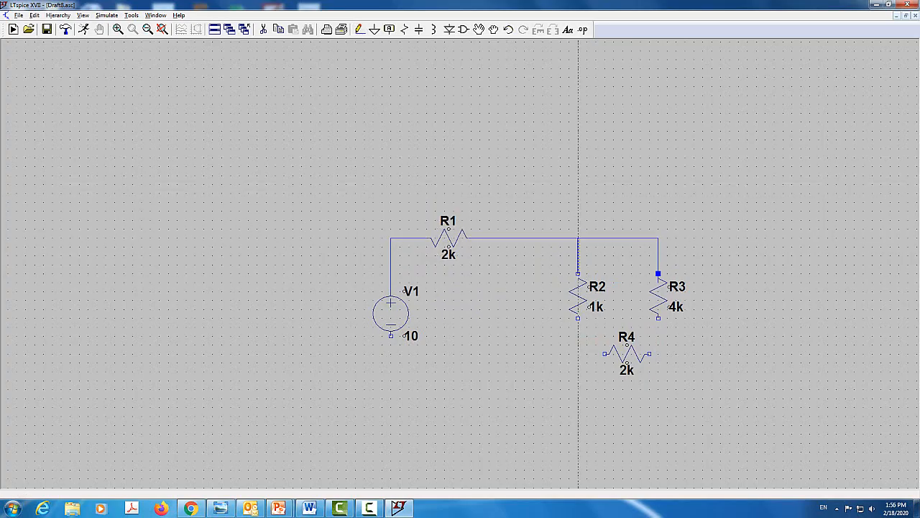
left_click(578, 273)
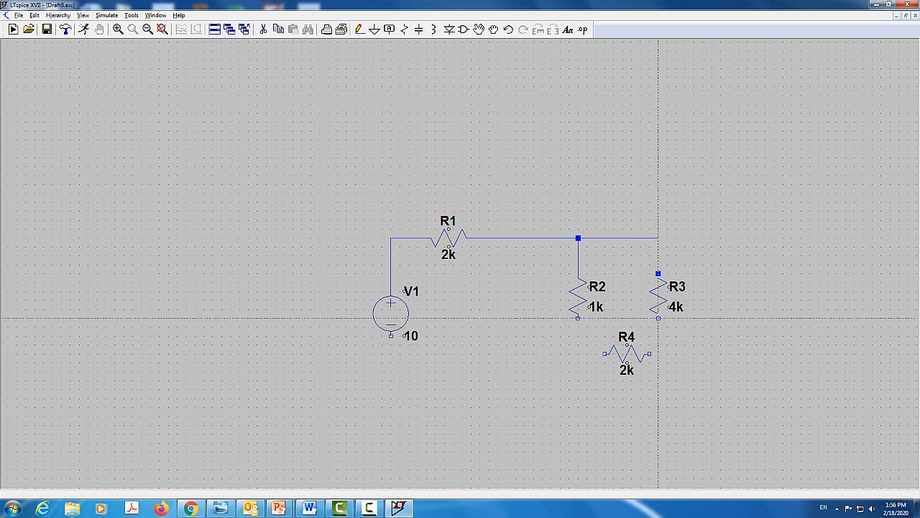
Wire the bottom of R3 to the right end of R4 and the bottom of R2 to the left end of R4
left_click(658, 318)
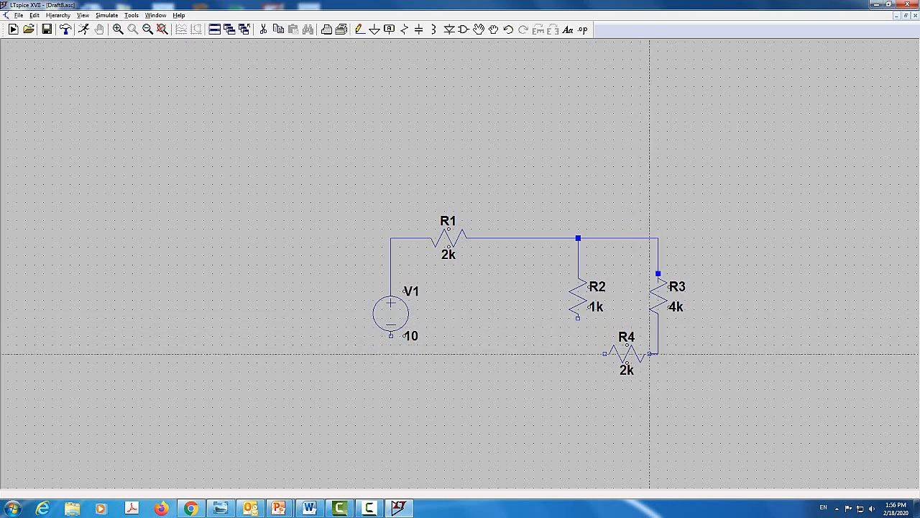
left_click(650, 353)
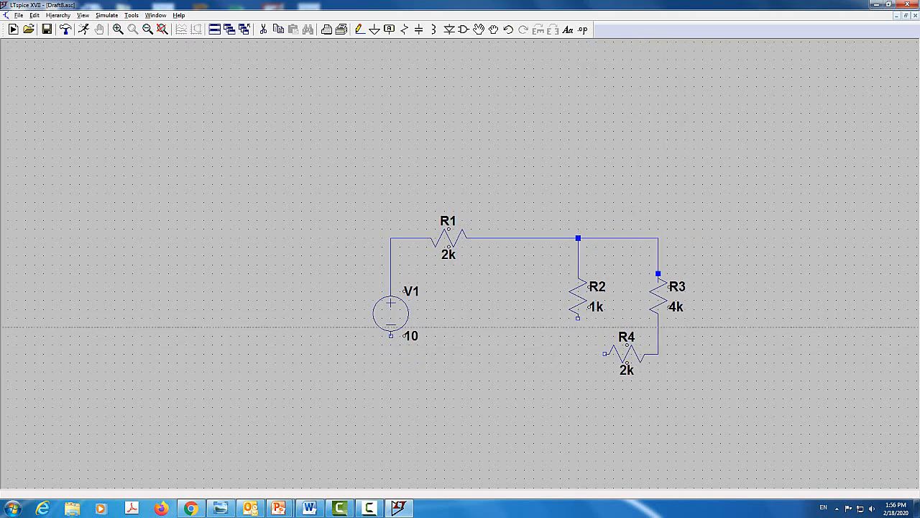
left_click(578, 317)
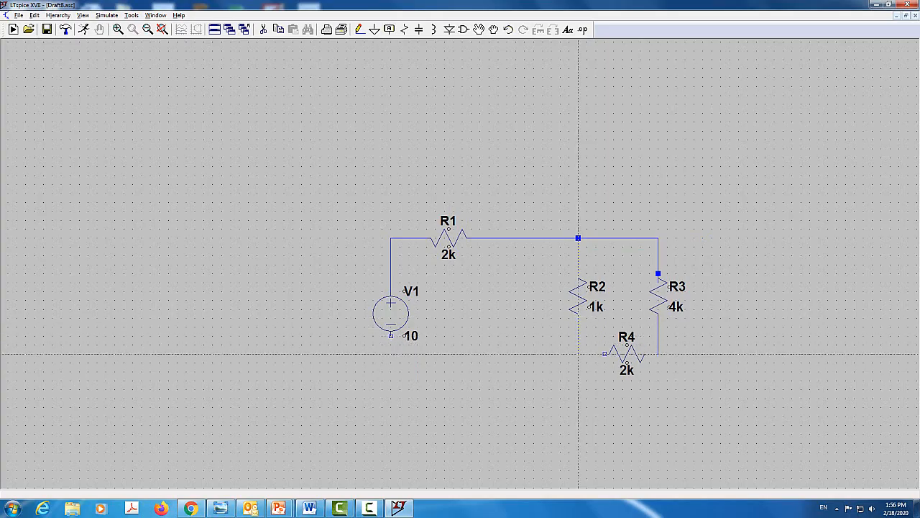
left_click(605, 354)
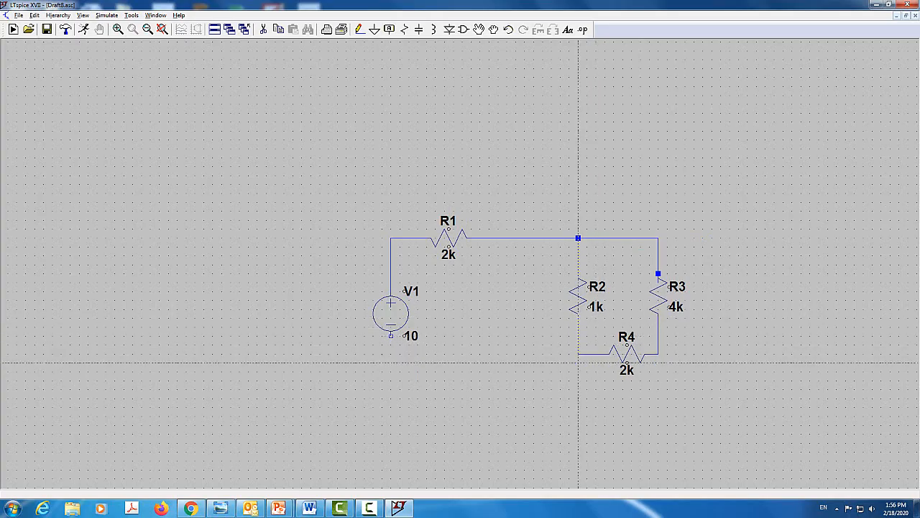
key("Escape")
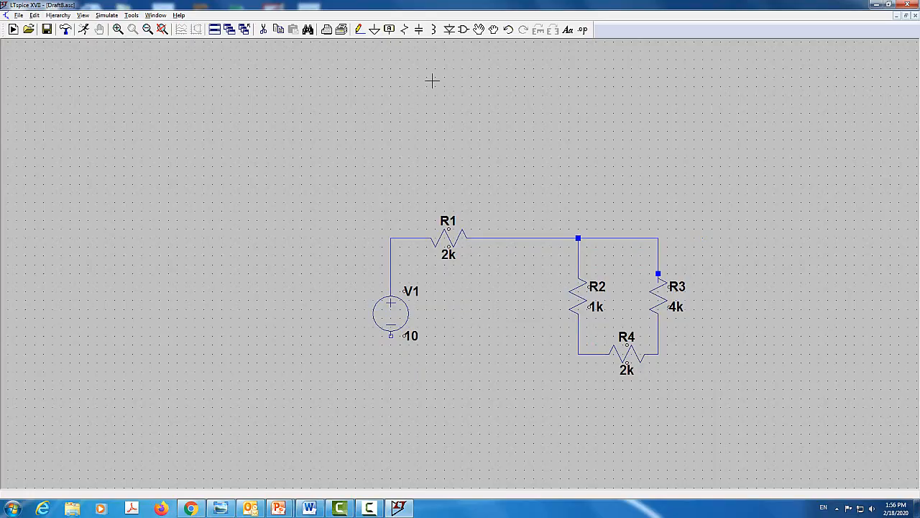
Place two vertical resistors below R4, one aligned under R2 and the other under R3
left_click(403, 31)
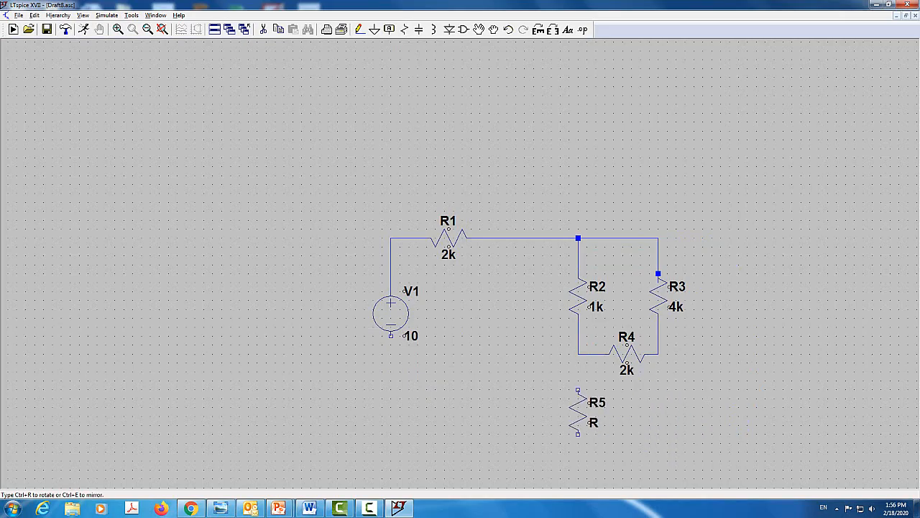
left_click(578, 390)
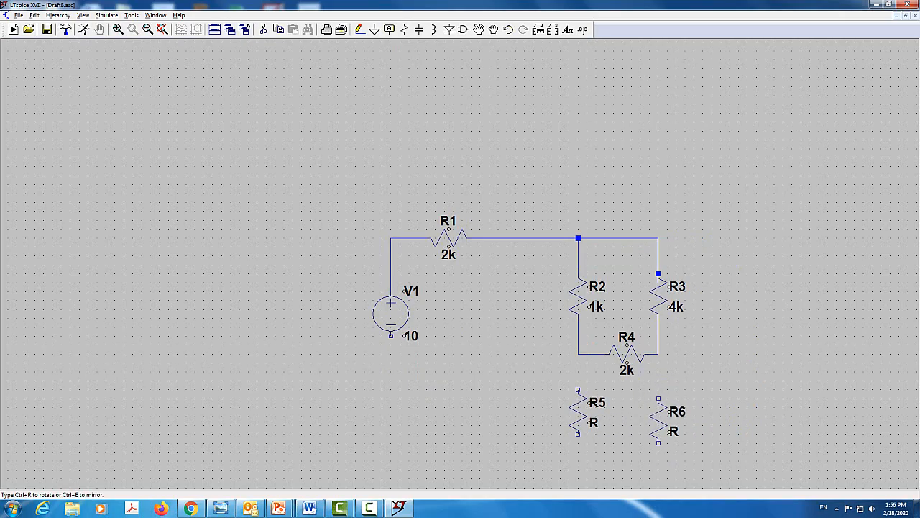
left_click(658, 391)
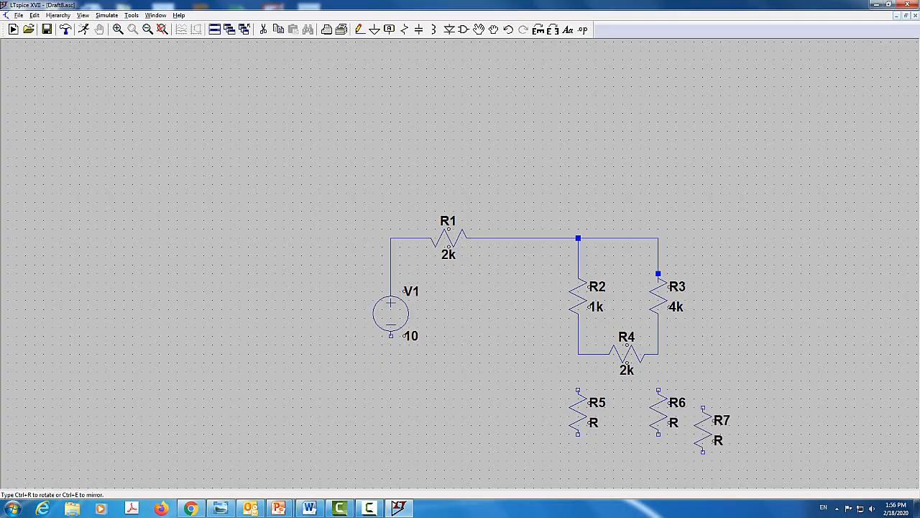
key("Escape")
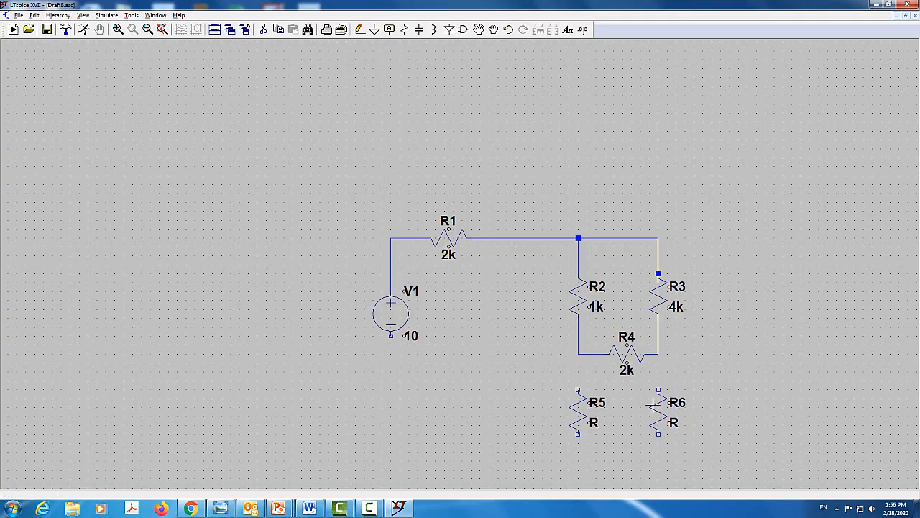
Place a horizontal resistor below the other parts, between the columns of V1 and R5
left_click(405, 30)
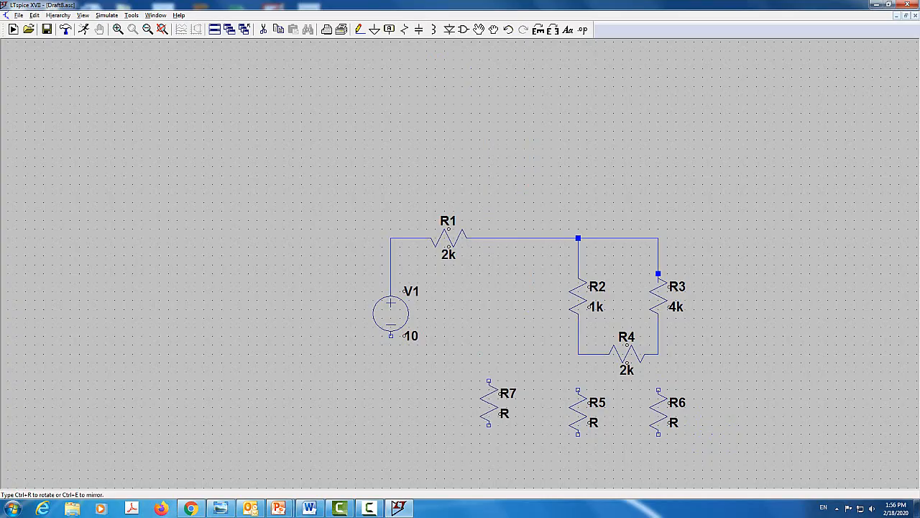
left_click(538, 30)
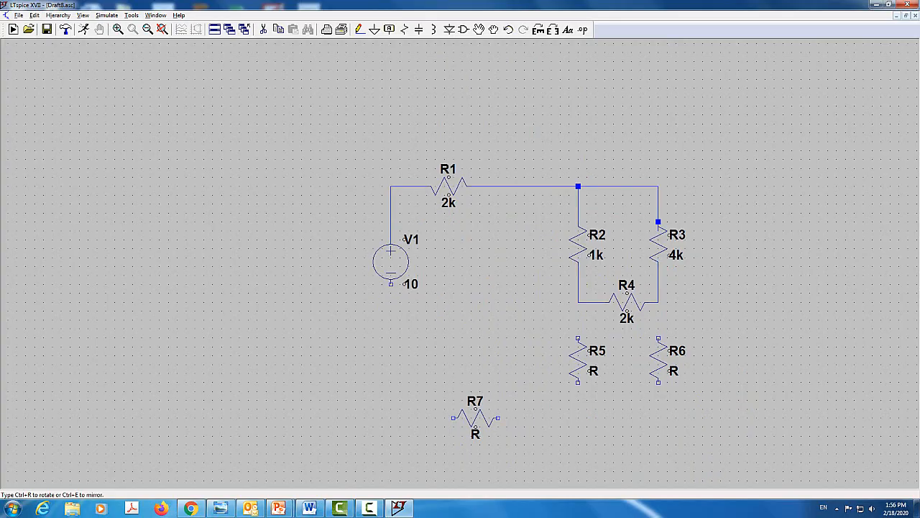
key("Escape")
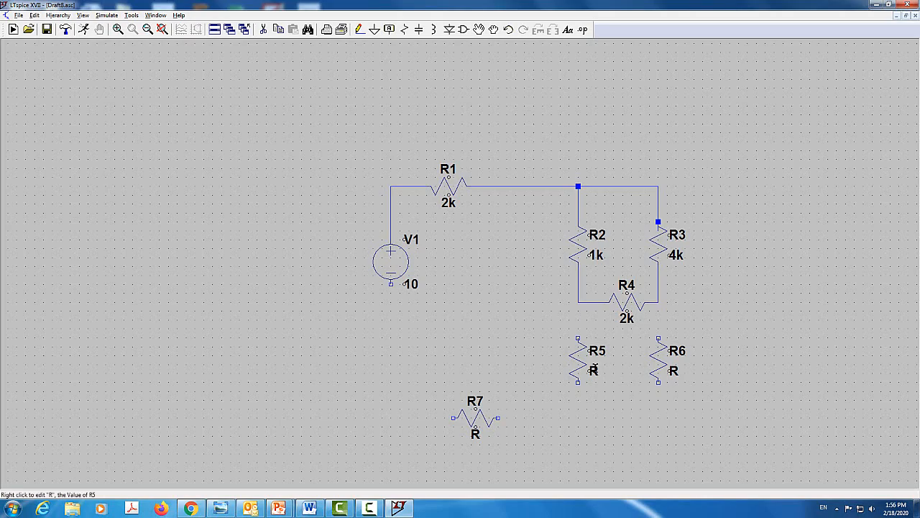
Set the resistance of R5 to 5k
right_click(590, 371)
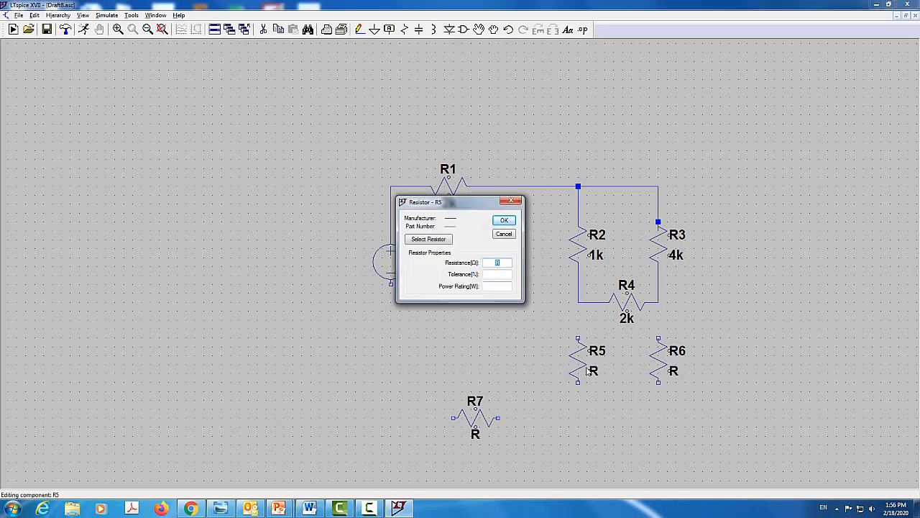
key("BackSpace")
type("5k")
key("Return")
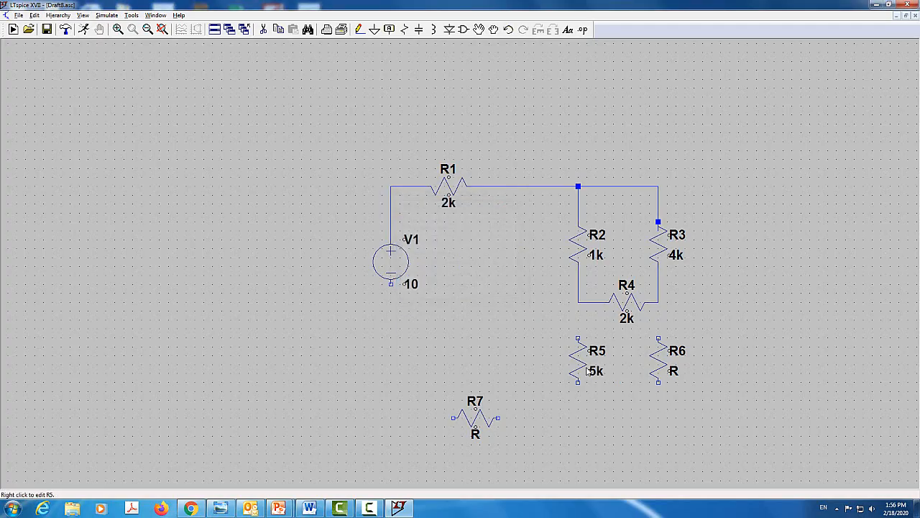
Set the resistance of R6 and of R7 to 1k
right_click(661, 365)
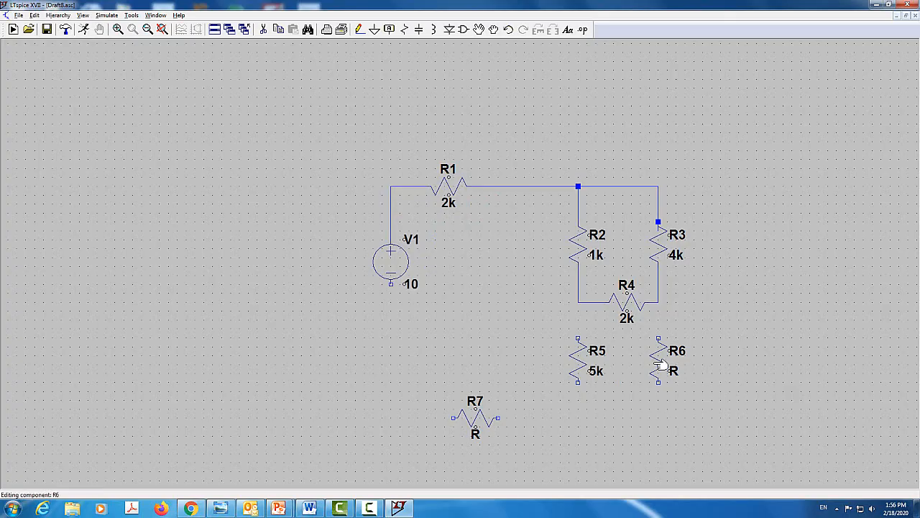
key("BackSpace")
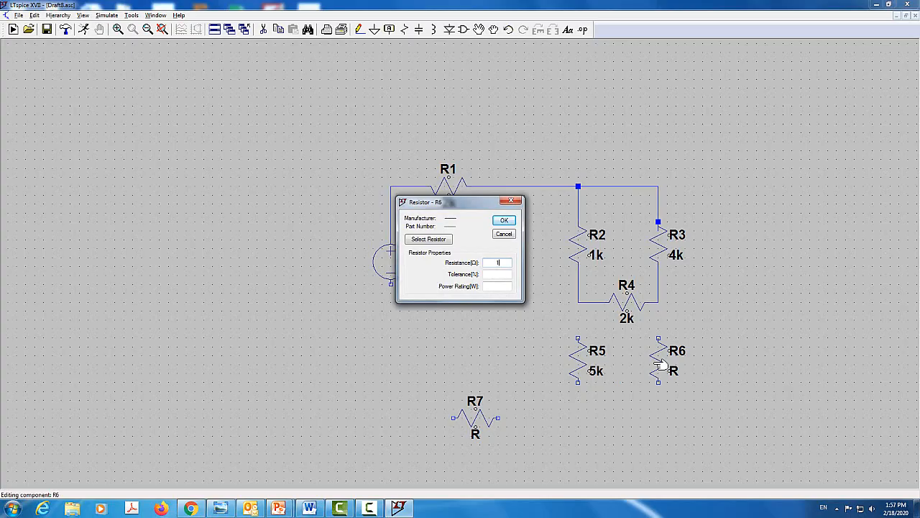
key("Return")
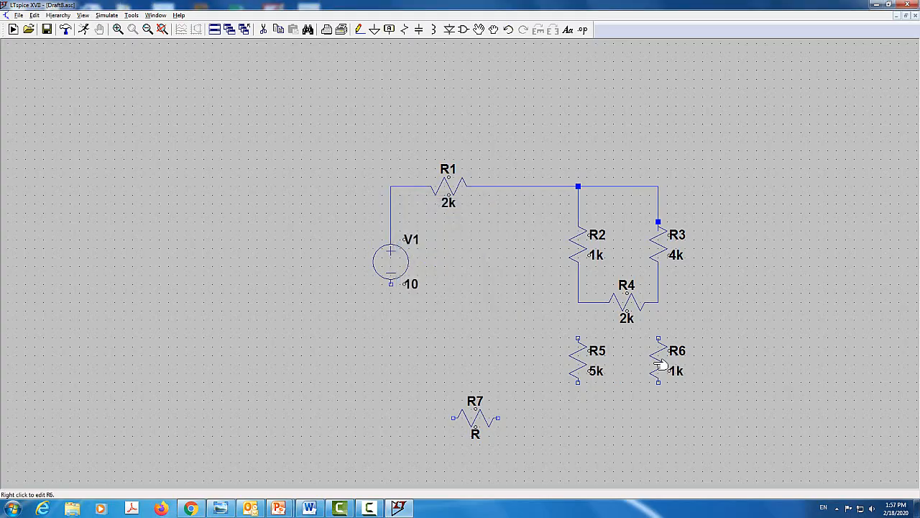
right_click(478, 423)
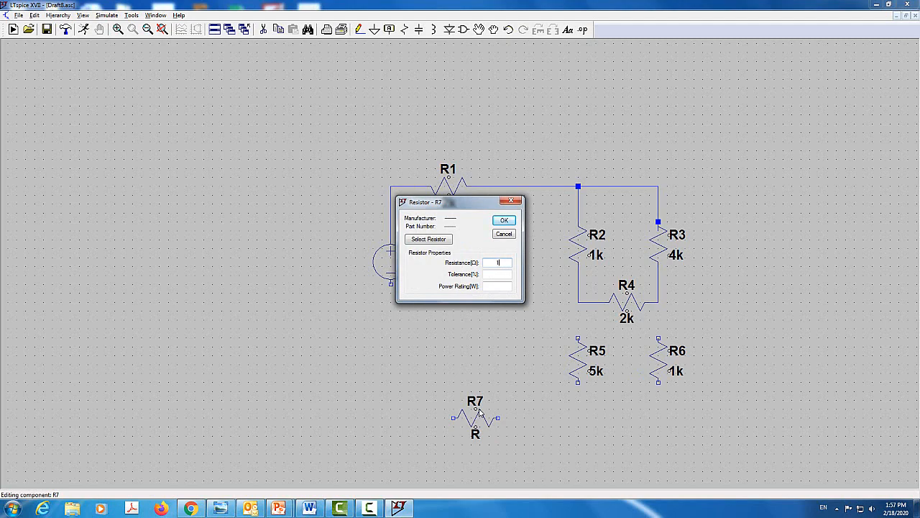
key("Return")
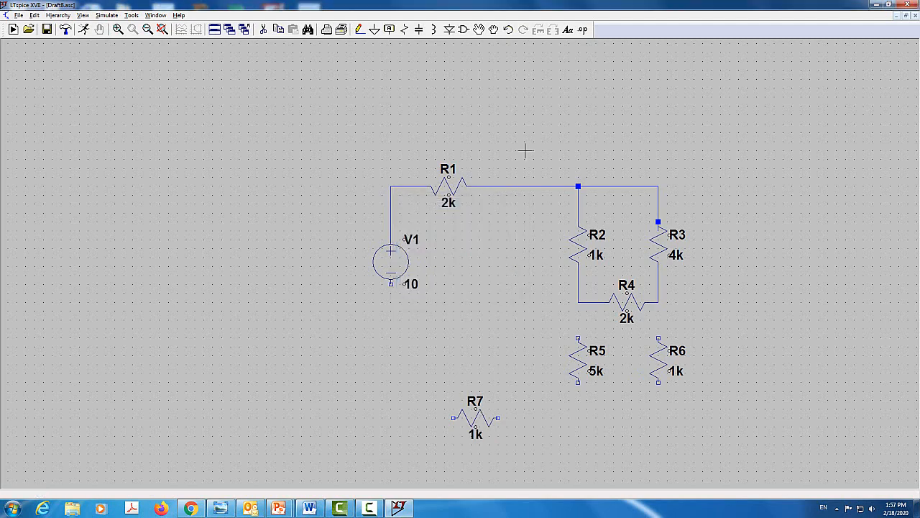
Wire R5 and R6 down from the two ends of R4, join their bottom ends, and connect them through R7 to the negative terminal of V1
left_click(360, 30)
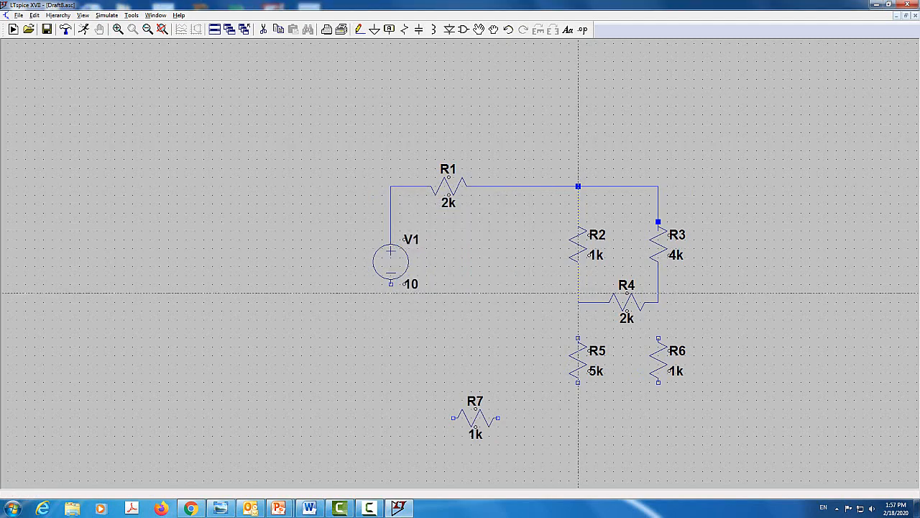
left_click(579, 302)
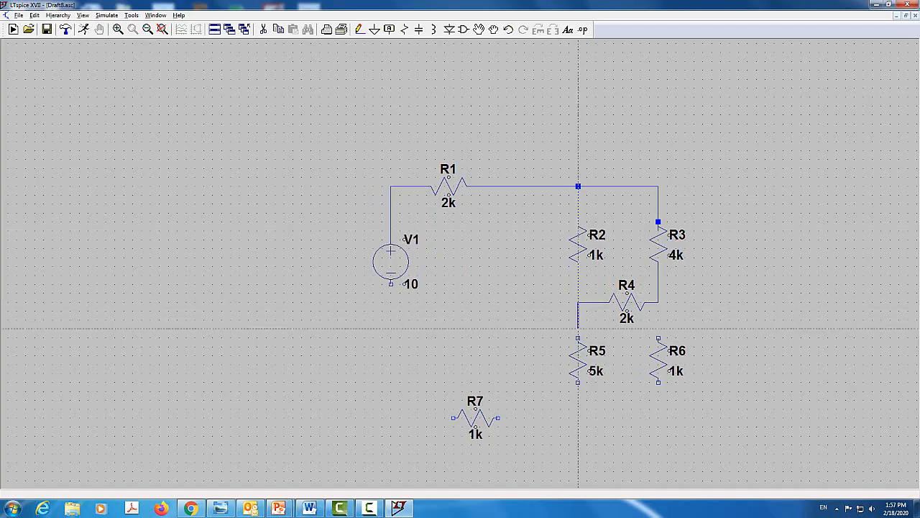
left_click(578, 417)
left_click(658, 418)
left_click(658, 302)
left_click(578, 418)
left_click(391, 418)
left_click(391, 284)
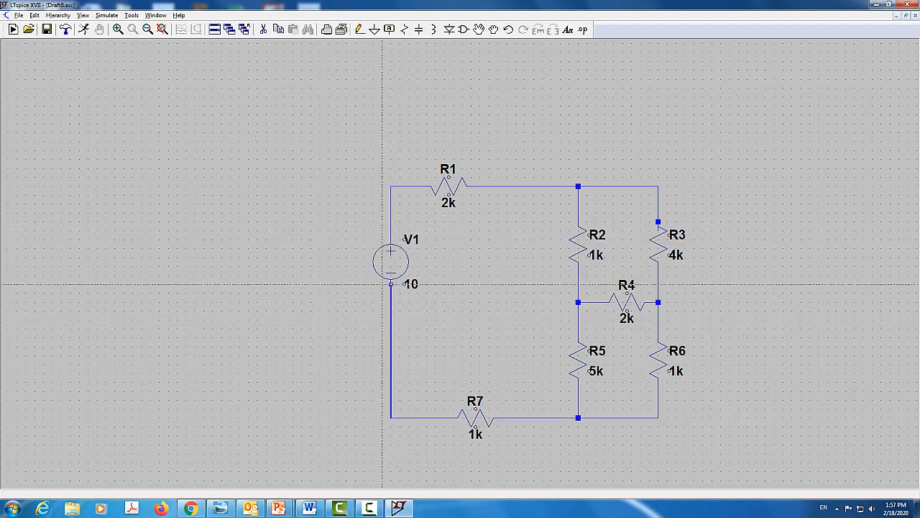
key("Escape")
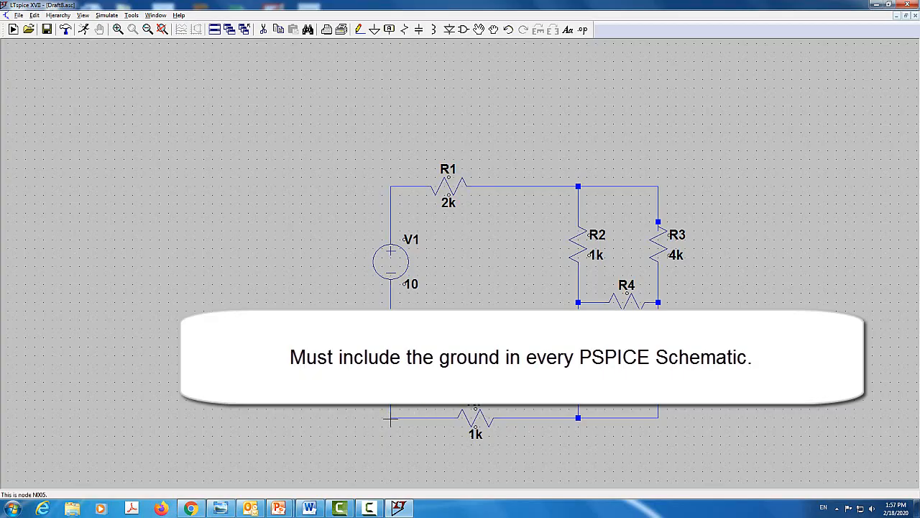
Place a ground symbol on the lower-left corner of the circuit, where the wires from V1 and R7 meet
left_click(374, 30)
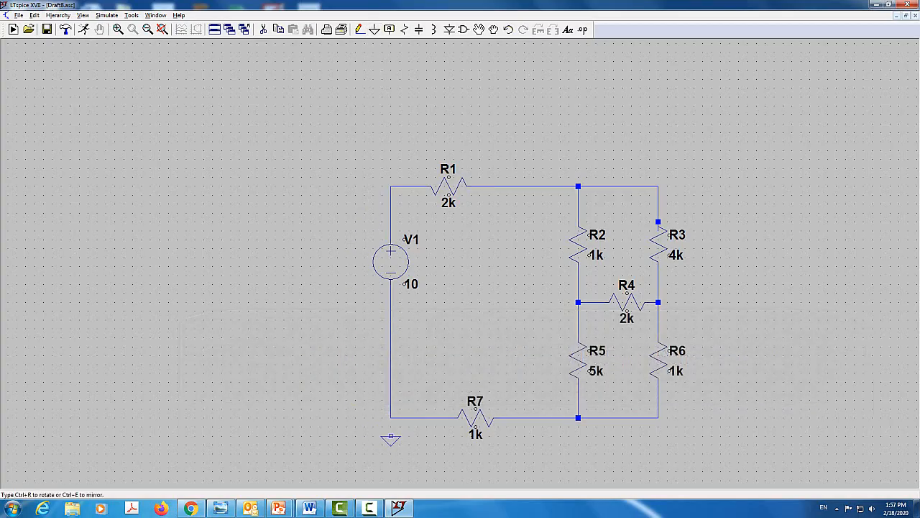
left_click(391, 417)
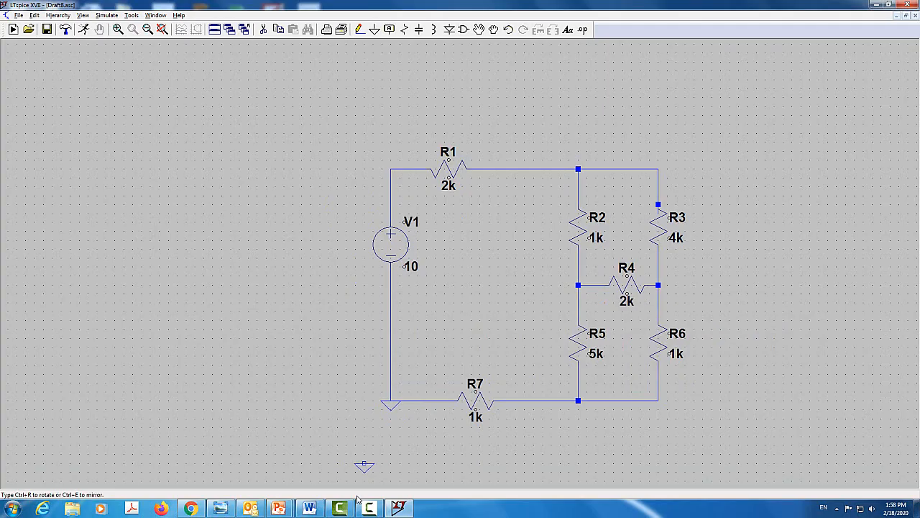
key("Escape")
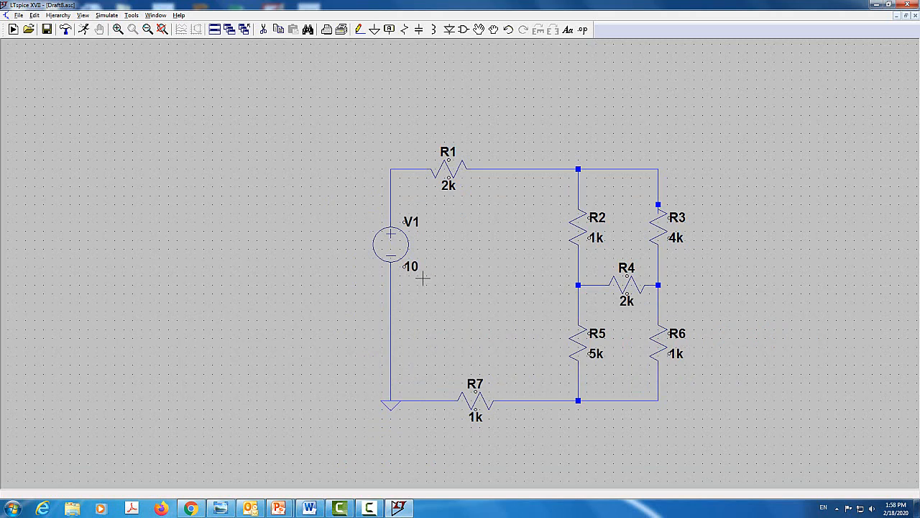
Run a DC operating point analysis of the circuit, move the results window off the schematic to read it, and close it
left_click(87, 31)
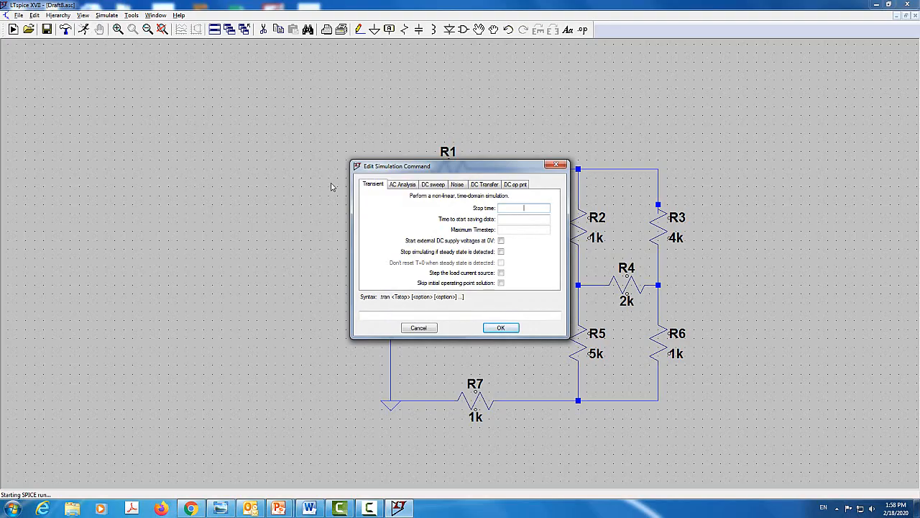
left_click(515, 184)
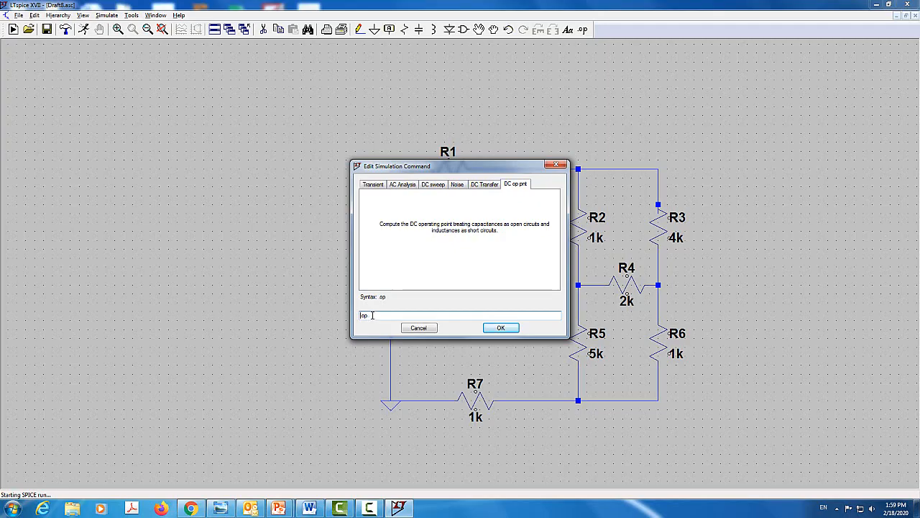
left_click(491, 328)
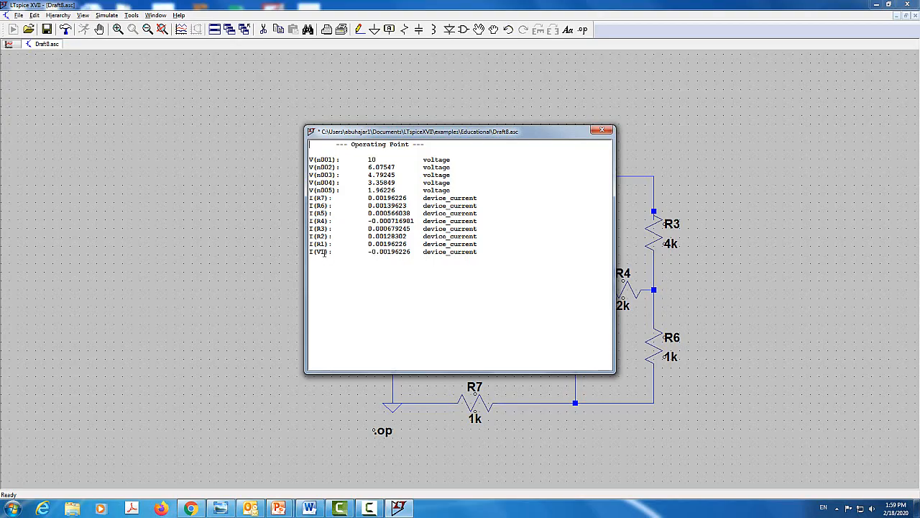
left_click_drag(450, 132, 677, 116)
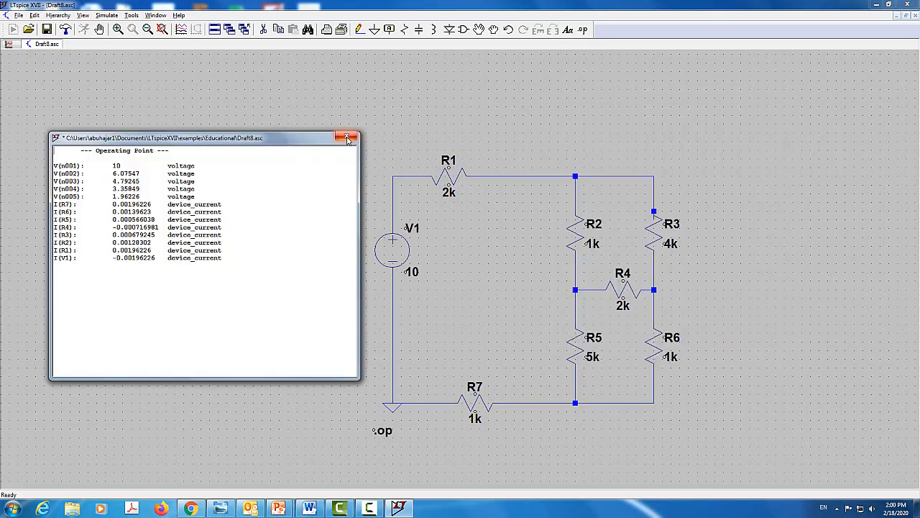
left_click(346, 136)
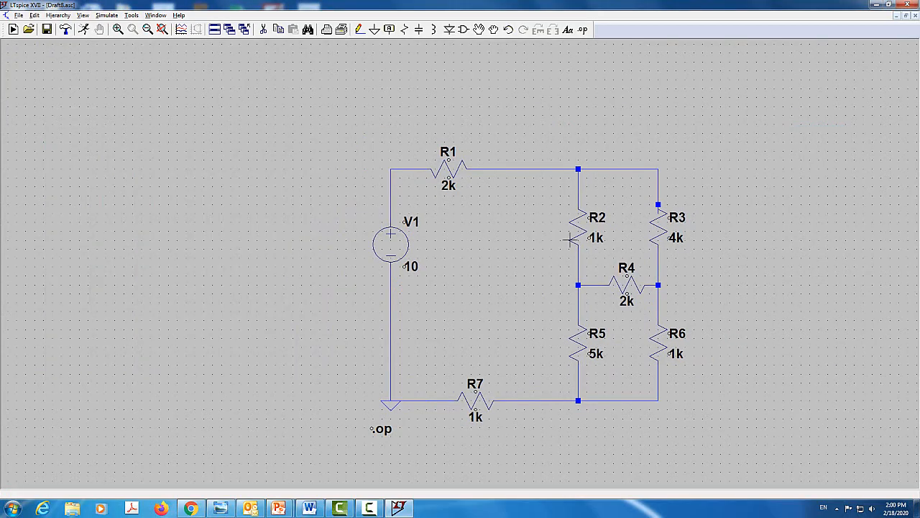
Preview how the schematic will print, and close the preview
left_click(19, 15)
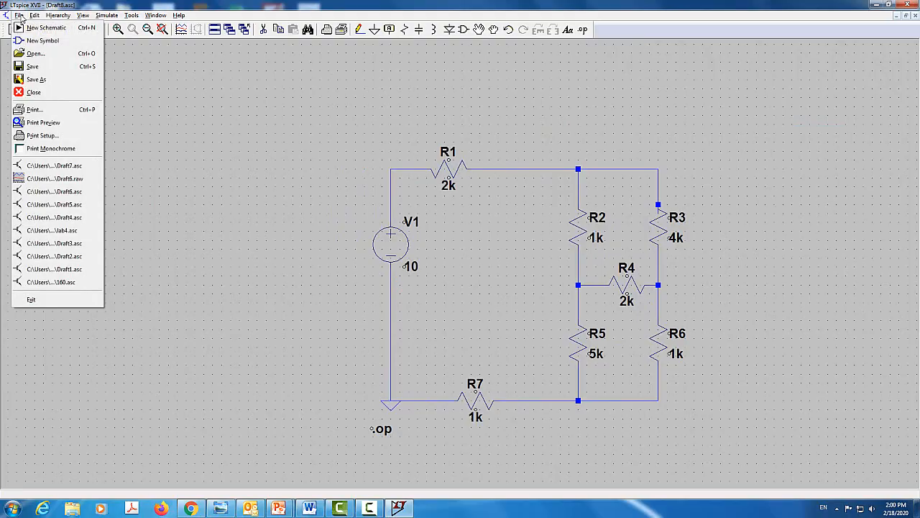
left_click(32, 124)
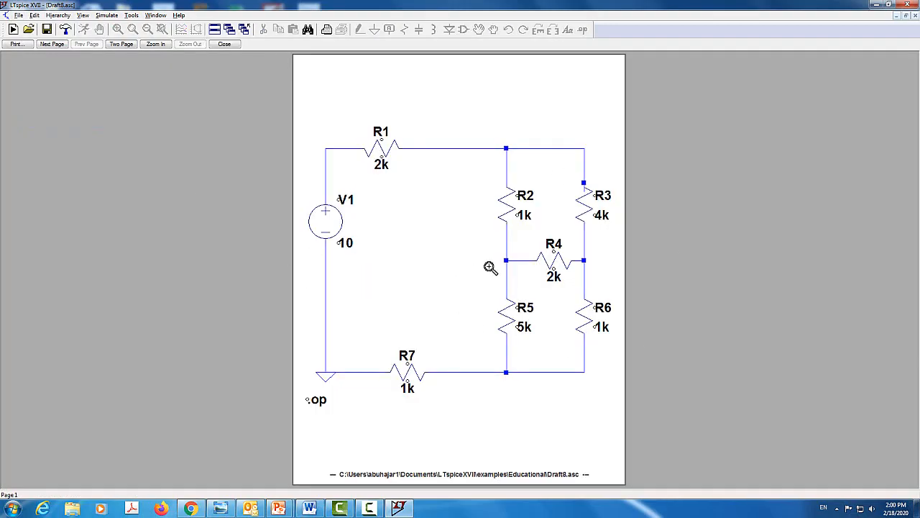
left_click(224, 43)
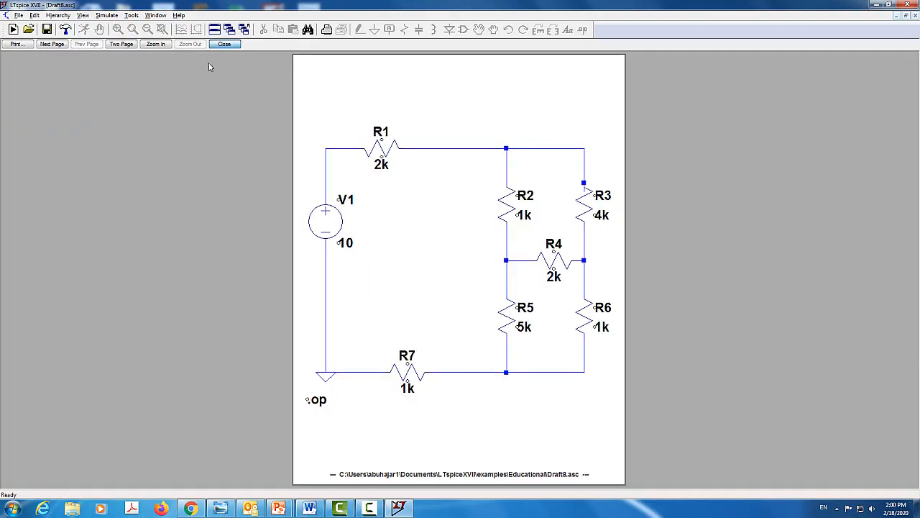
Set the print orientation to Landscape and check the schematic's print preview again
left_click(18, 15)
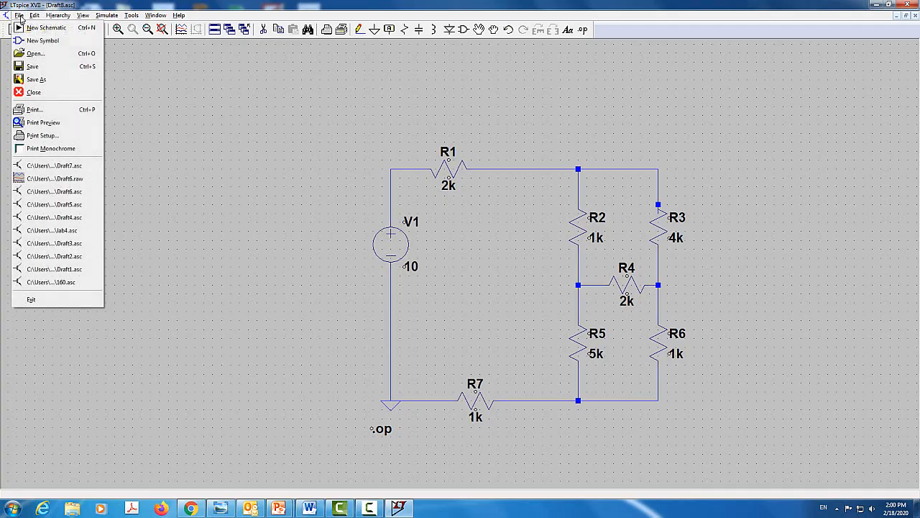
left_click(41, 137)
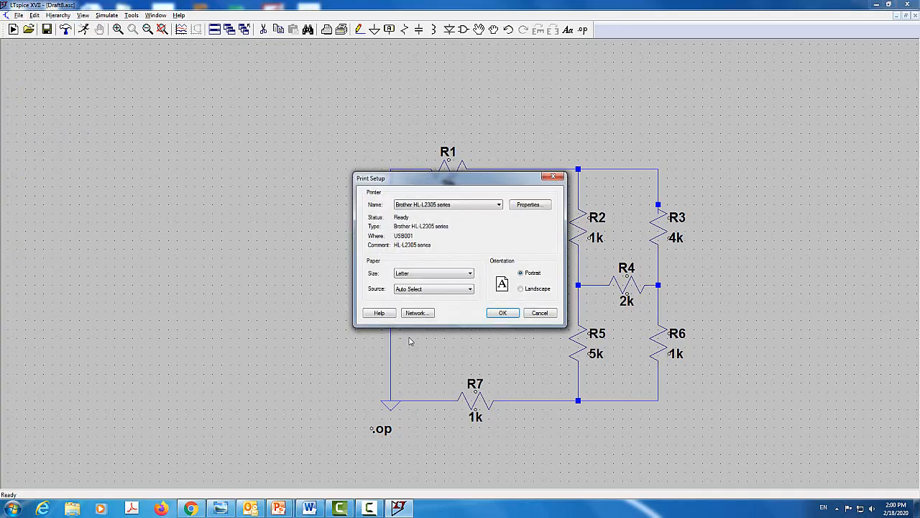
left_click(520, 289)
left_click(514, 317)
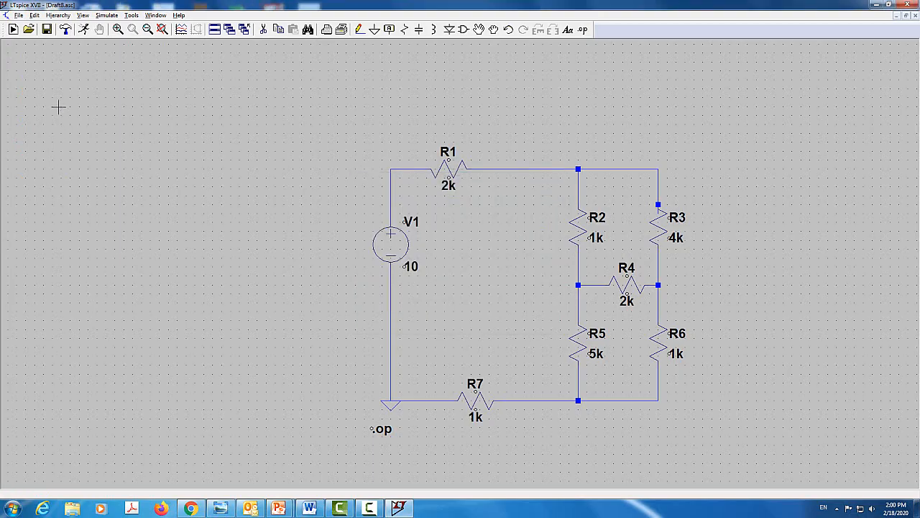
left_click(18, 16)
left_click(42, 123)
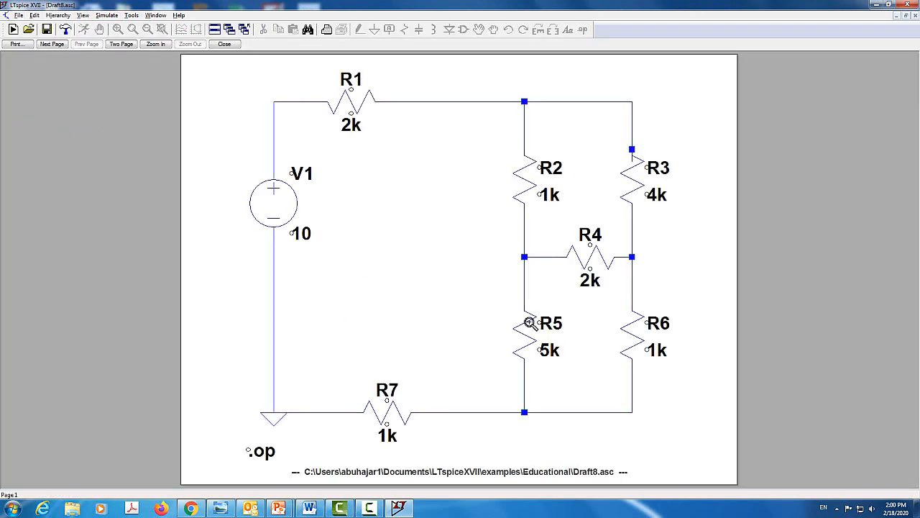
left_click(224, 44)
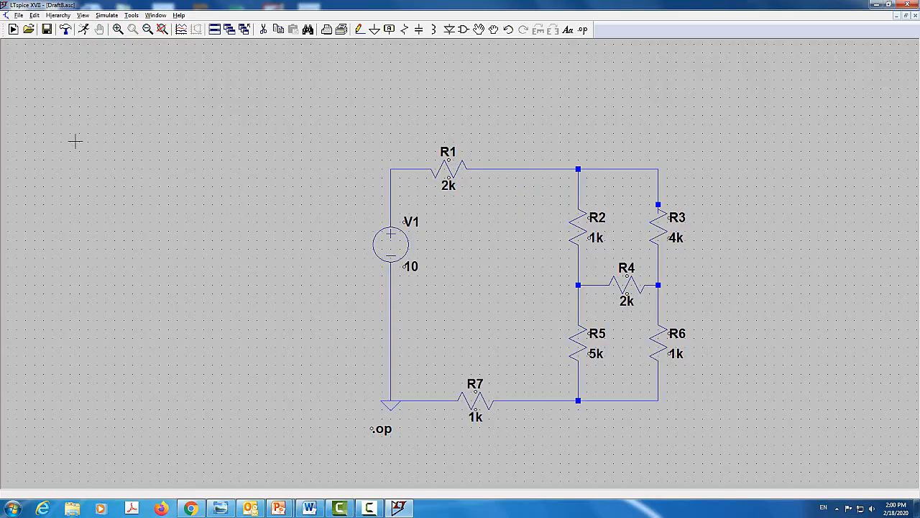
Set up and run a transient analysis with stop time 1m, data saving from 0 and maximum timestep 0.1m
left_click(110, 15)
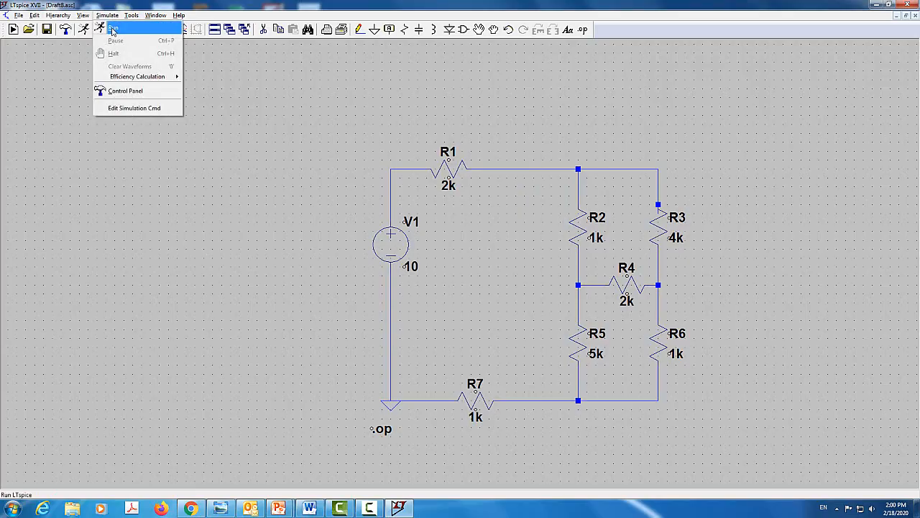
left_click(125, 109)
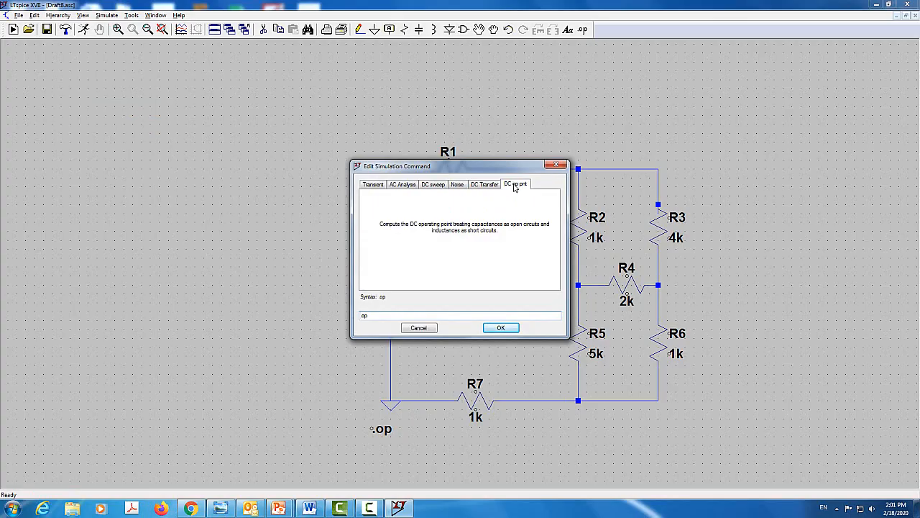
left_click(368, 186)
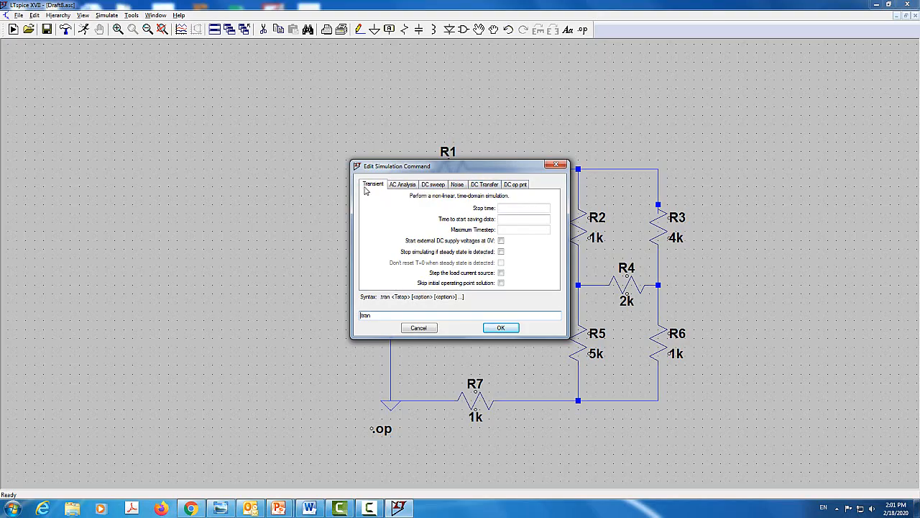
left_click(513, 208)
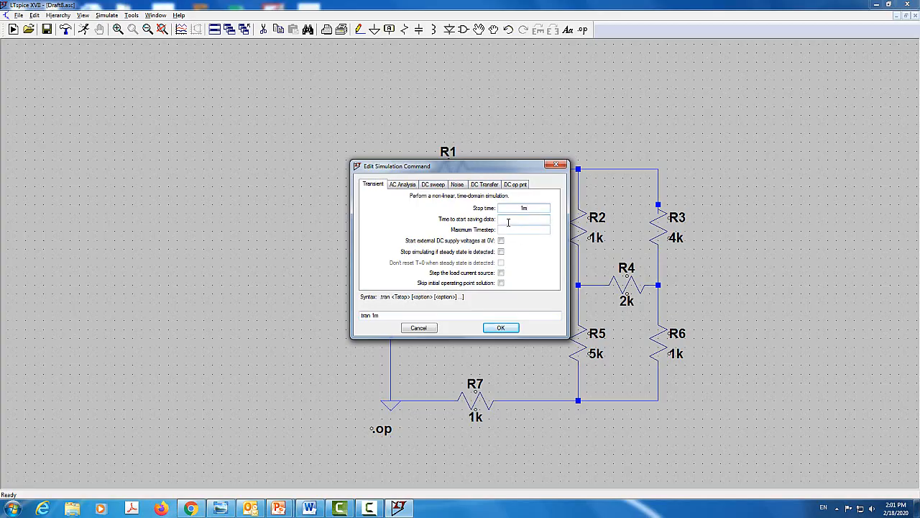
left_click(538, 222)
type("0")
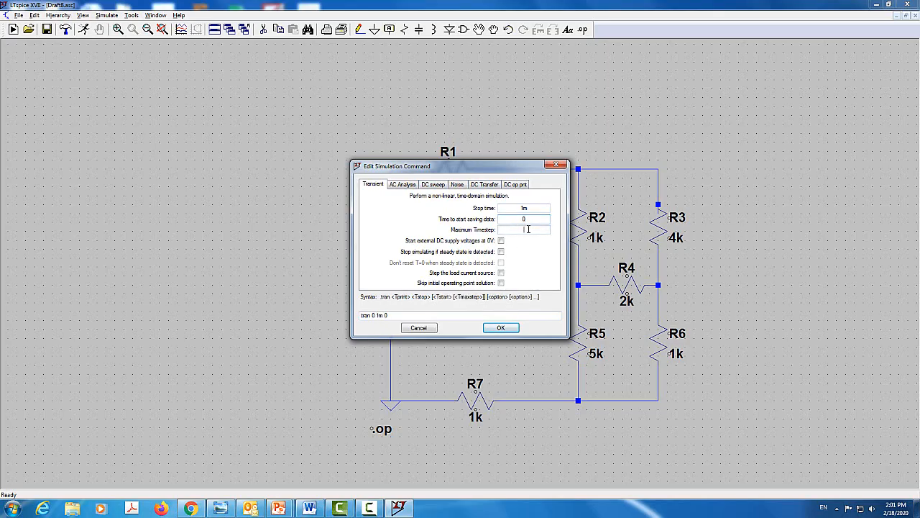
key("Tab")
type("0.1m")
left_click(499, 326)
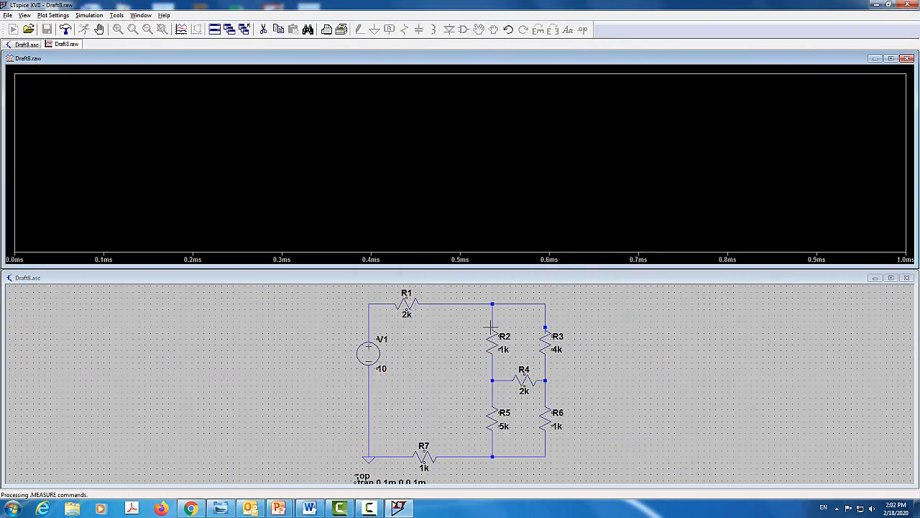
left_click(492, 327)
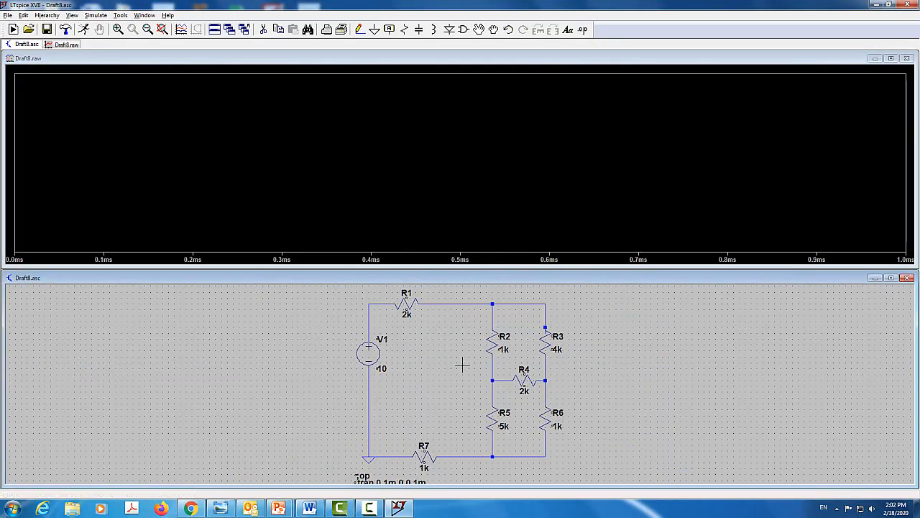
Add traces of the resistor currents I(R1), I(R2), I(R3), I(R4), I(R5) and I(R6) to the empty waveform plot
scroll(337, 441, "up", 1)
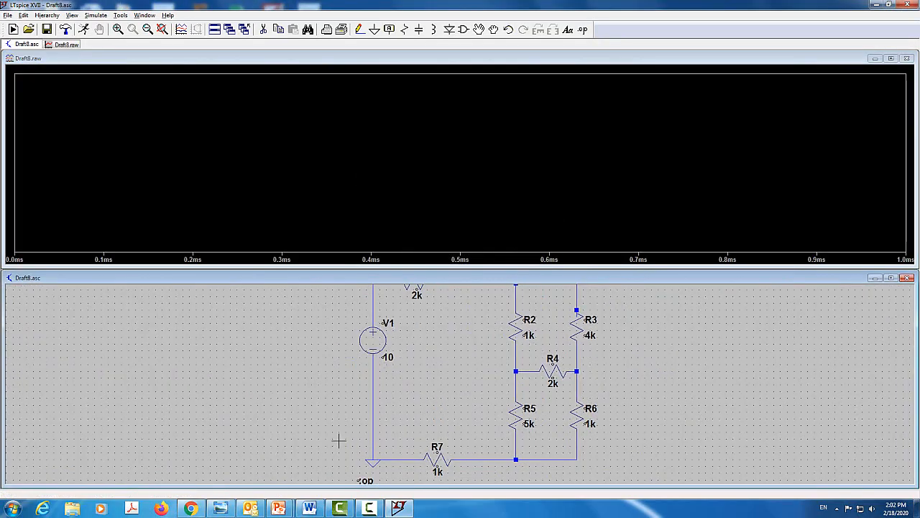
scroll(338, 441, "down", 1)
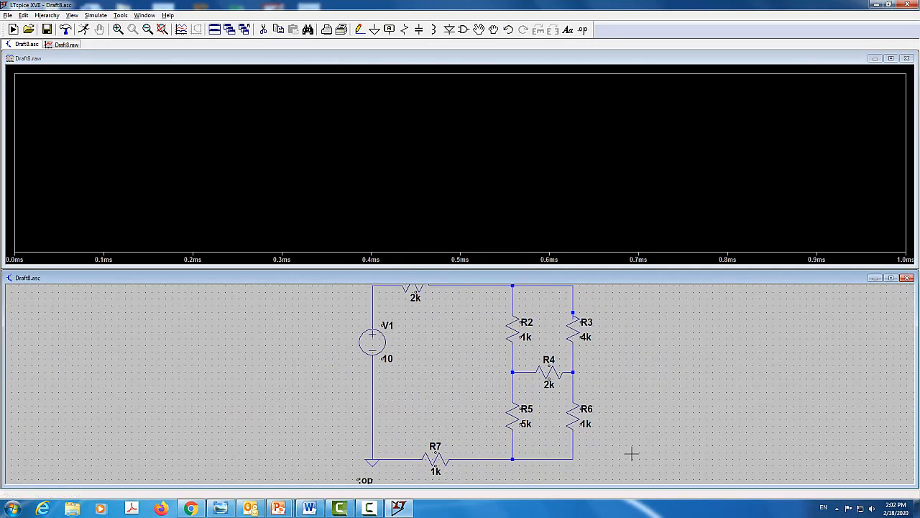
left_click(148, 29)
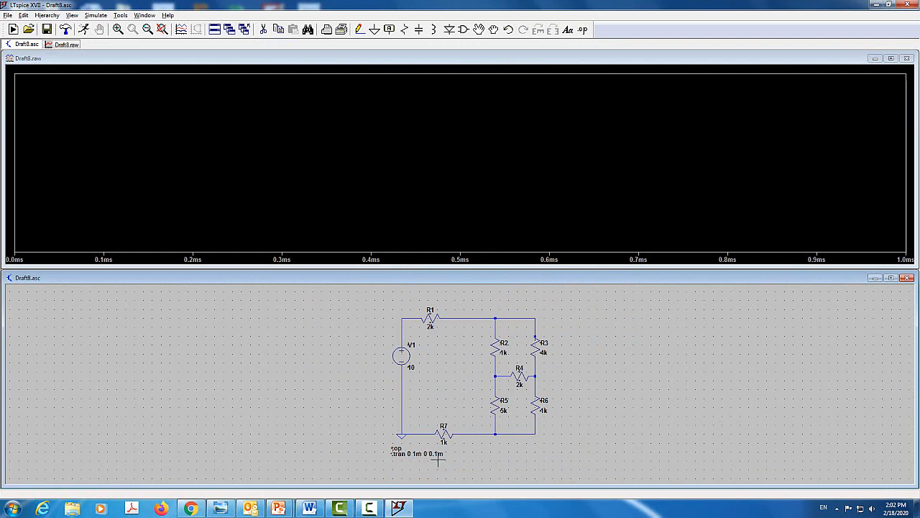
left_click(301, 163)
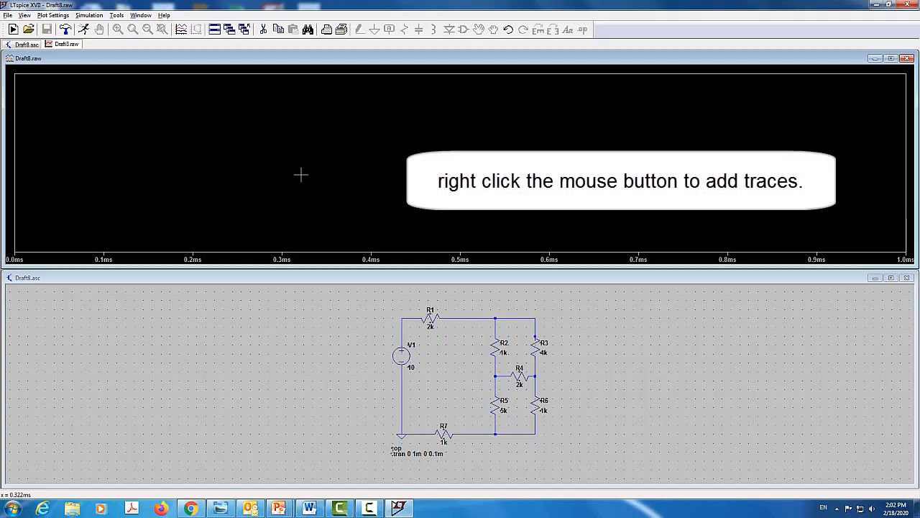
right_click(301, 174)
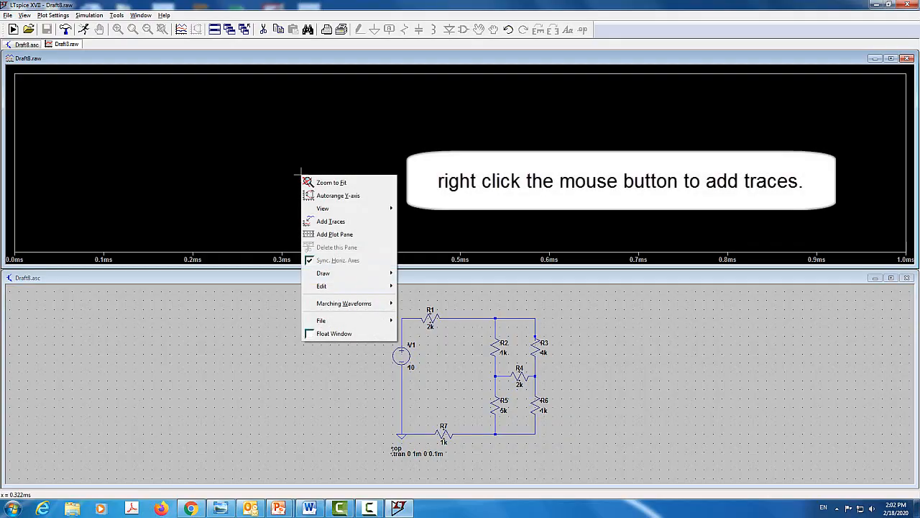
left_click(329, 223)
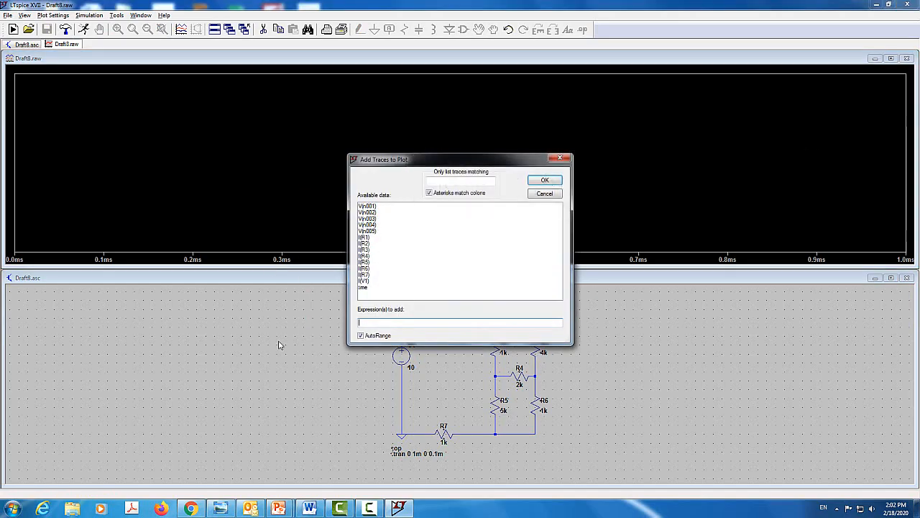
left_click(364, 238)
left_click(363, 244)
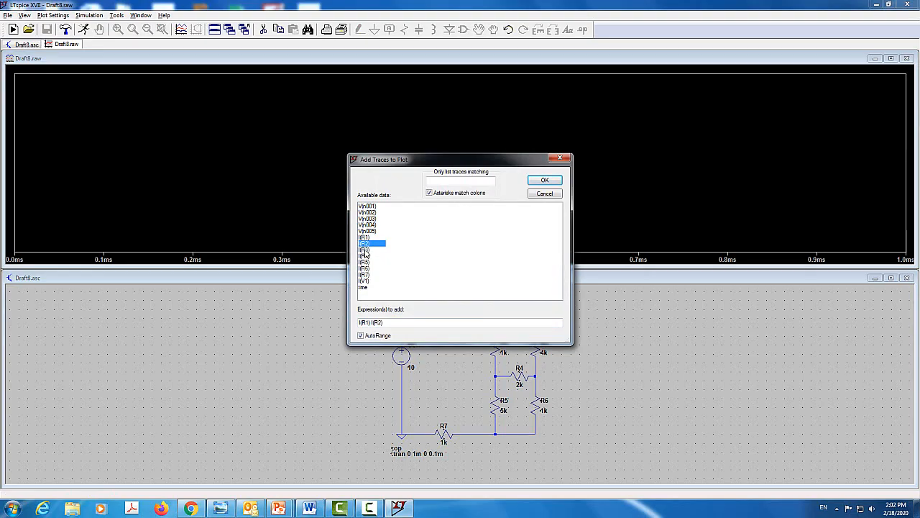
left_click(364, 250)
left_click(367, 256)
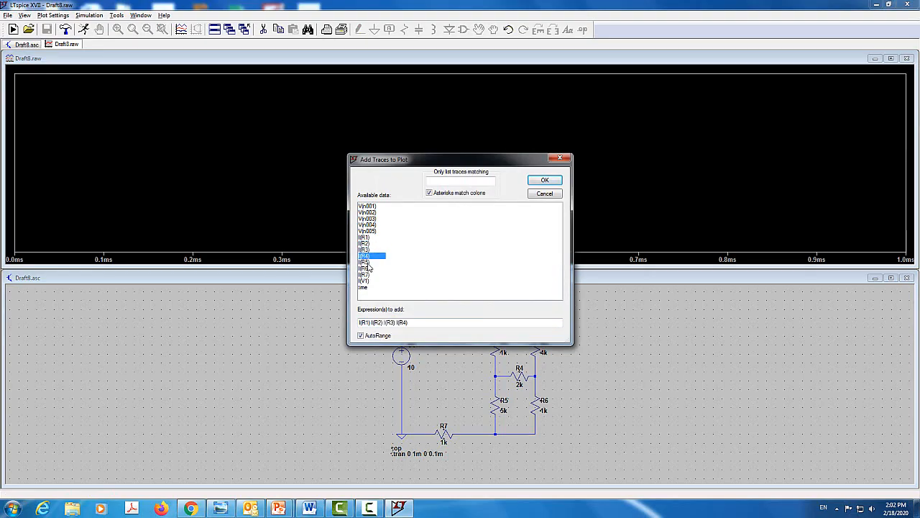
left_click(368, 262)
left_click(367, 269)
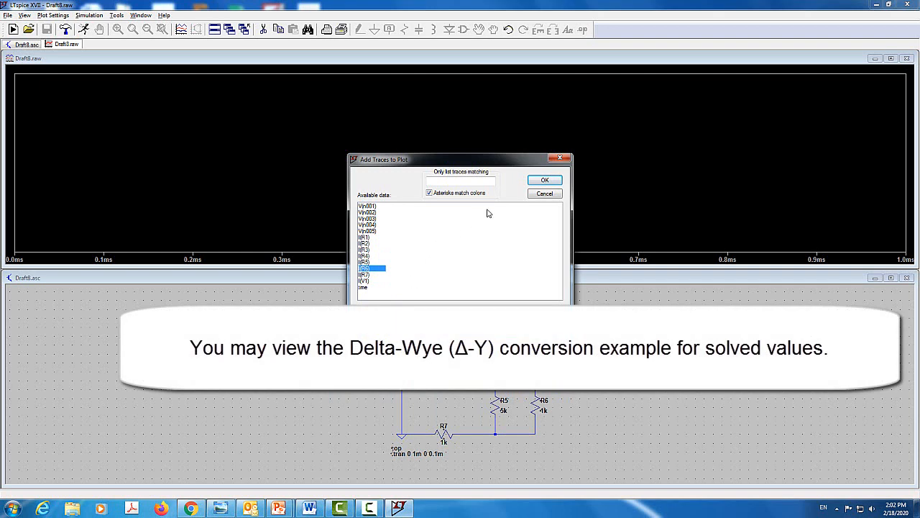
left_click(551, 183)
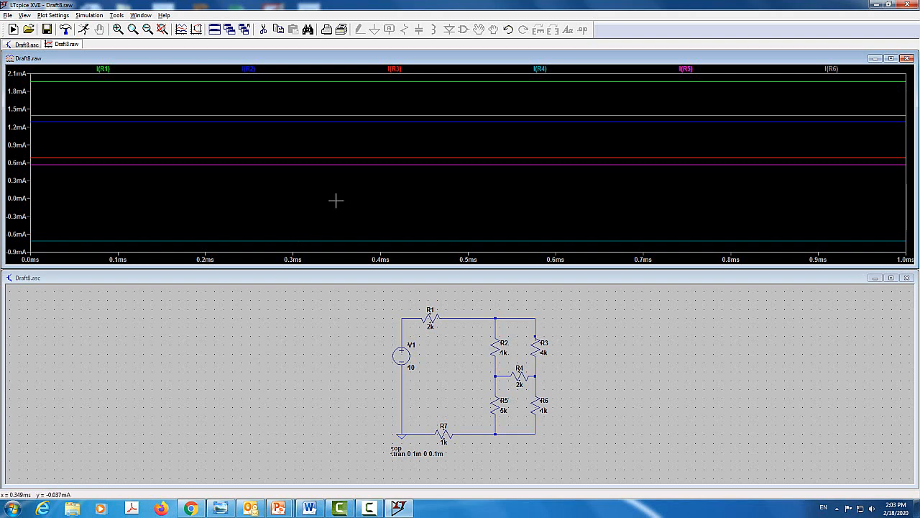
Check the print setup and print preview of the waveform plot, and close the preview
left_click(328, 33)
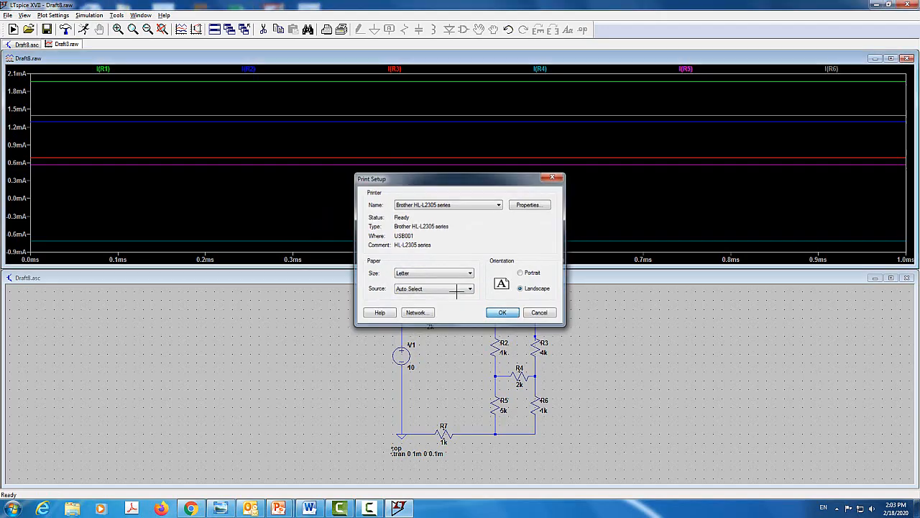
left_click(7, 15)
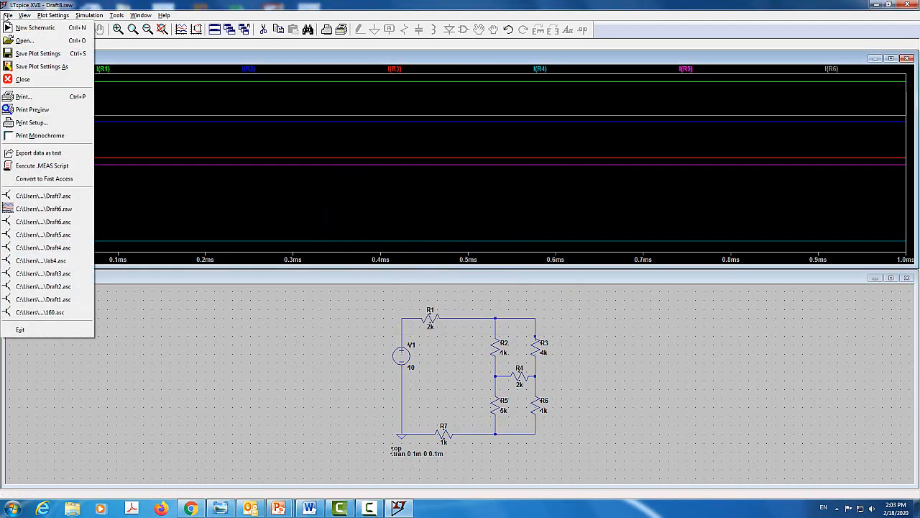
left_click(41, 109)
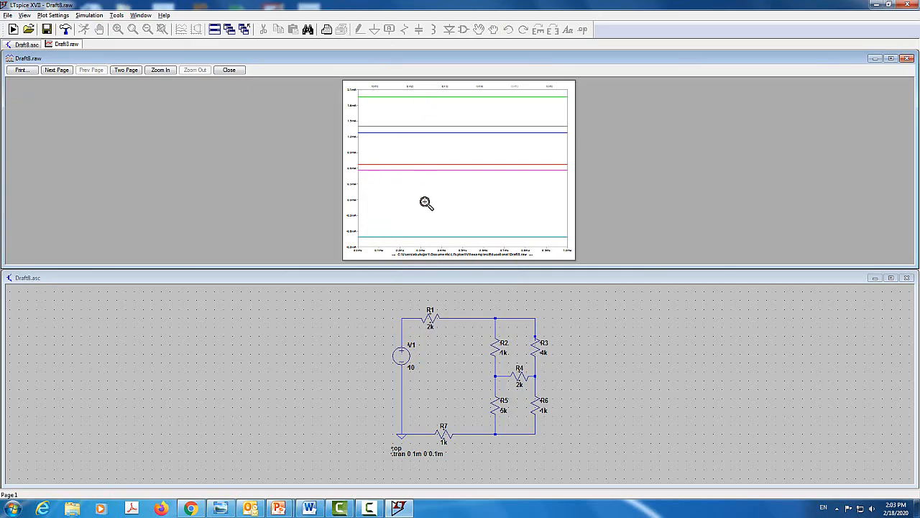
left_click(223, 70)
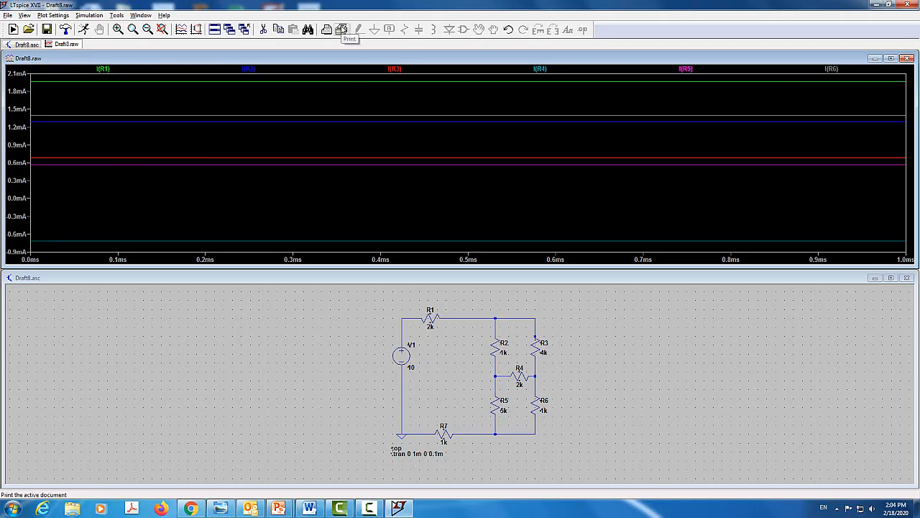
Examine the schematic's SPICE netlist for component nodes, values and simulation commands, and close it
left_click(295, 374)
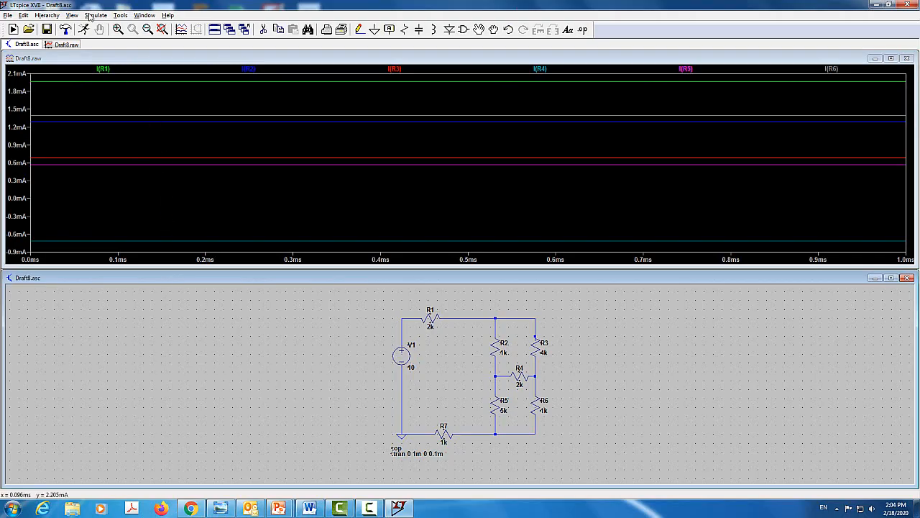
left_click(77, 17)
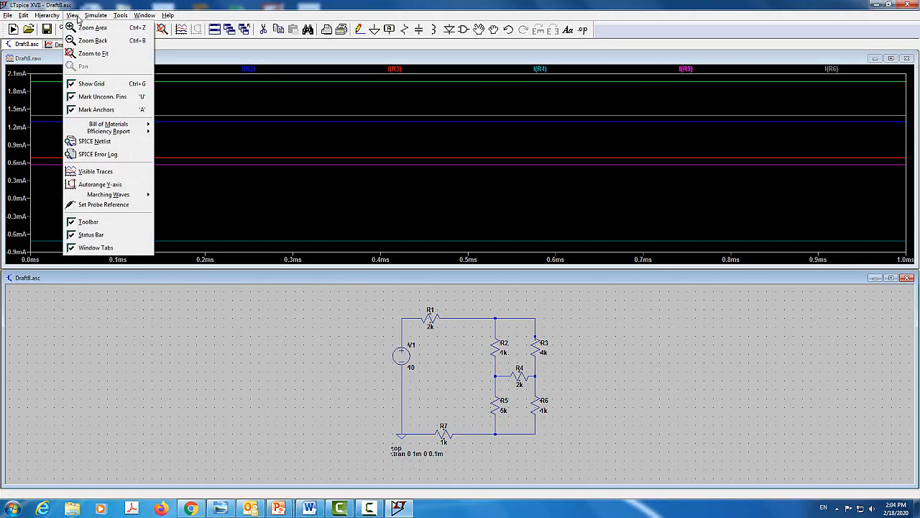
left_click(96, 142)
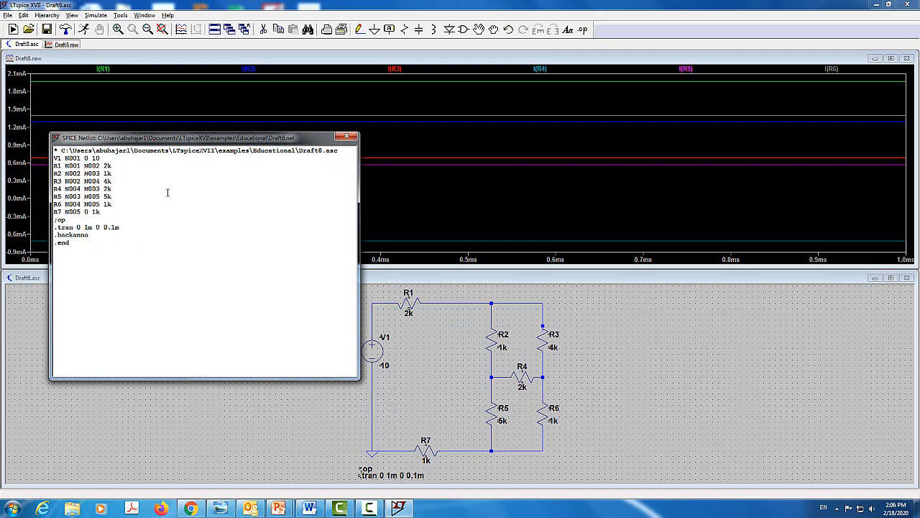
left_click(348, 136)
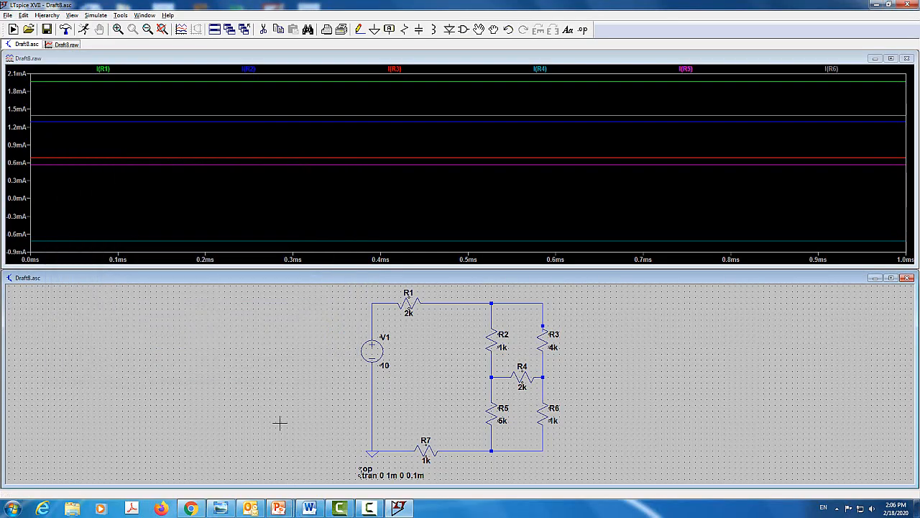